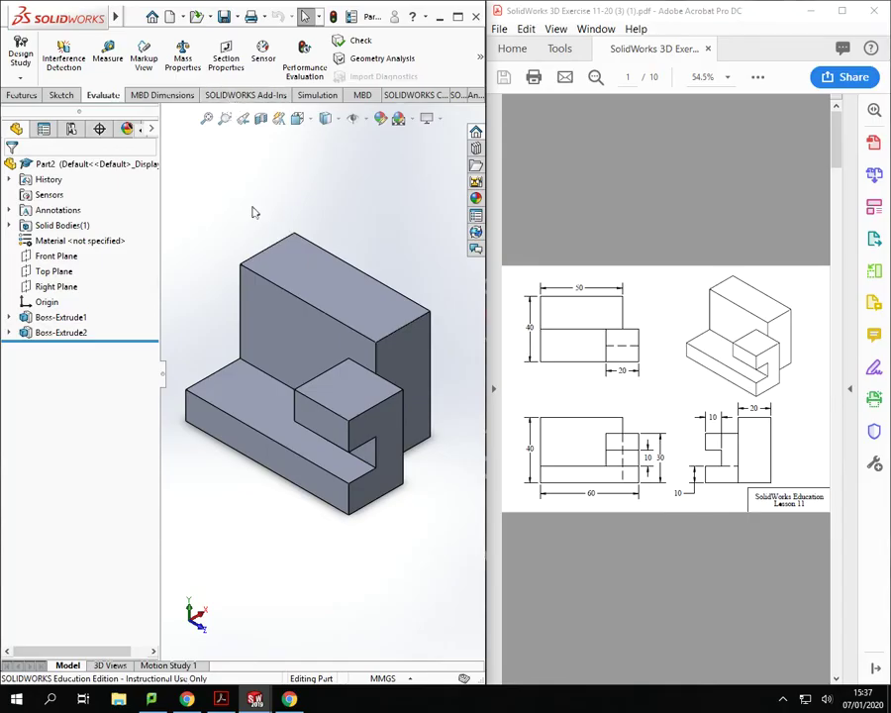
Create a new blank Part document (Part3) and maximize the SOLIDWORKS window
click(134, 17)
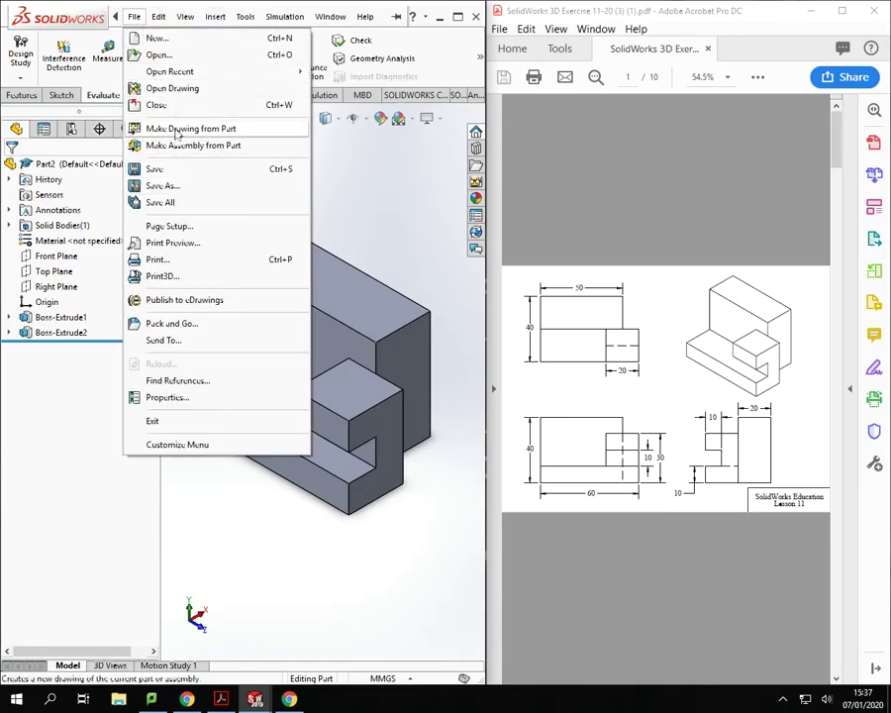
click(157, 39)
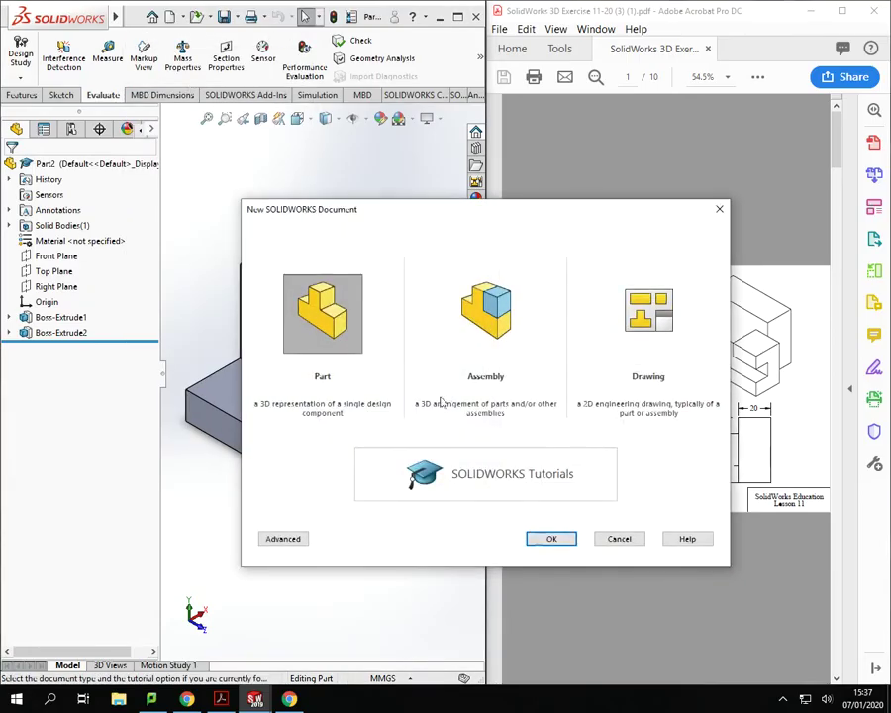
click(552, 538)
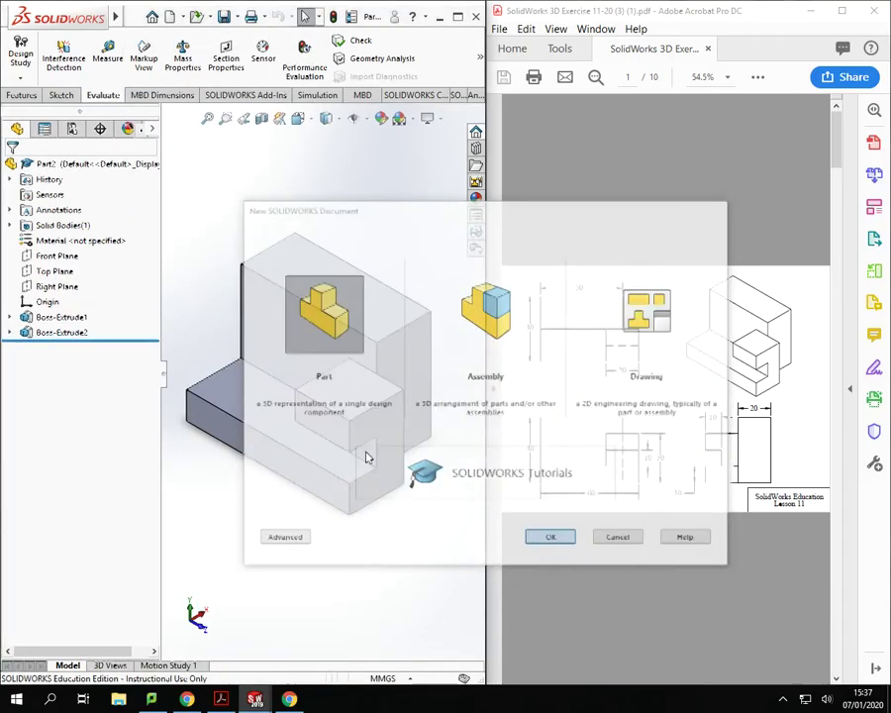
click(457, 19)
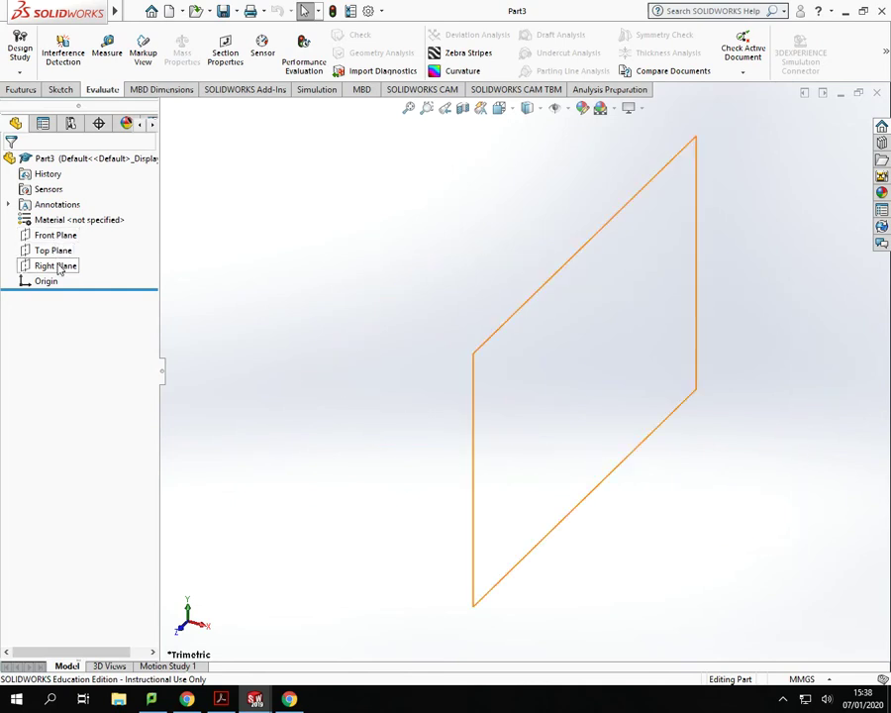
Start a new sketch on the Right Plane with the Line tool active
click(56, 266)
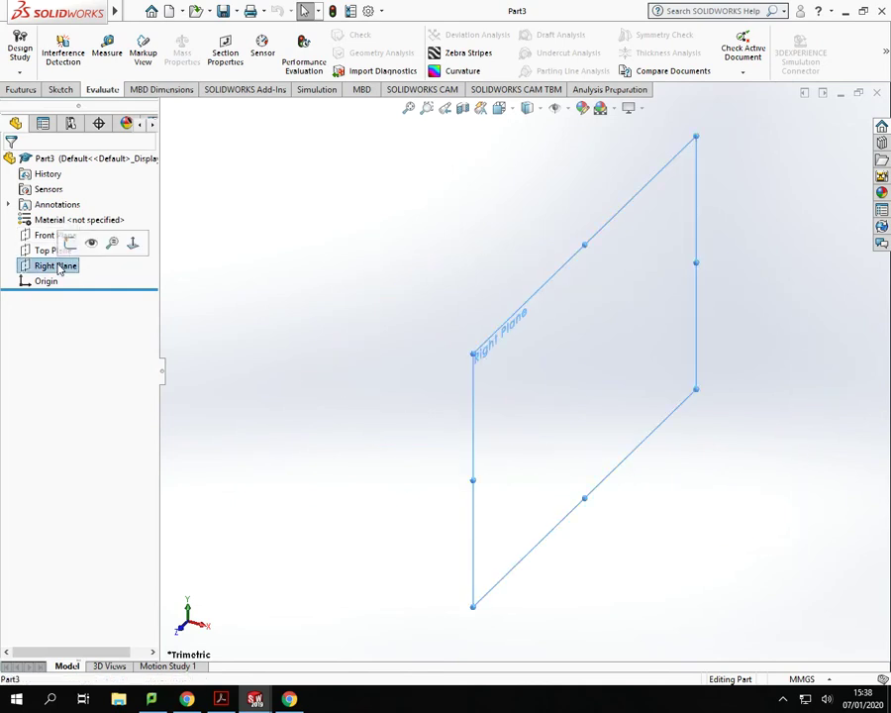
click(67, 90)
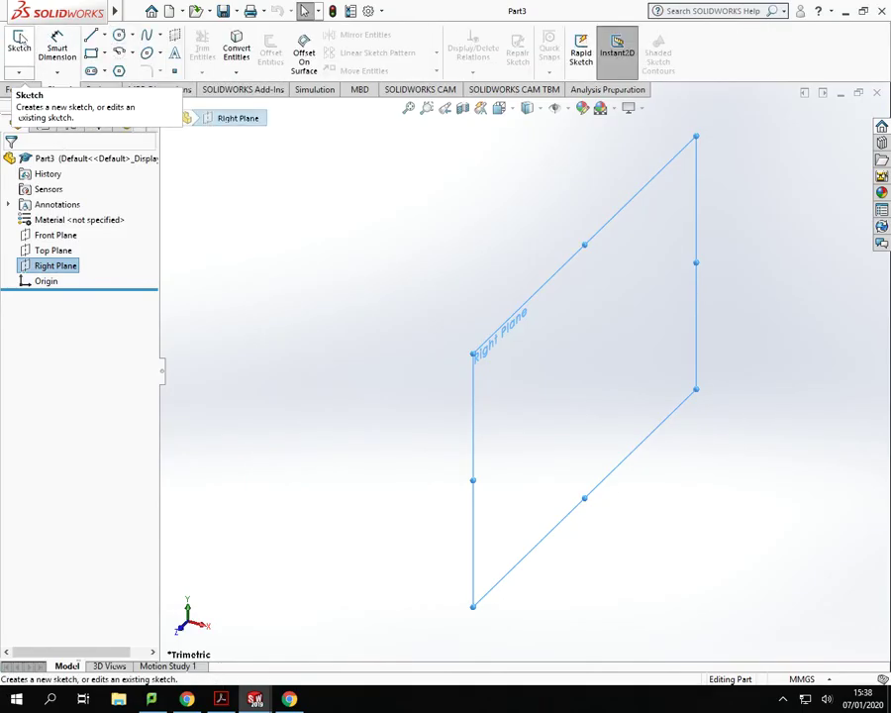
click(19, 41)
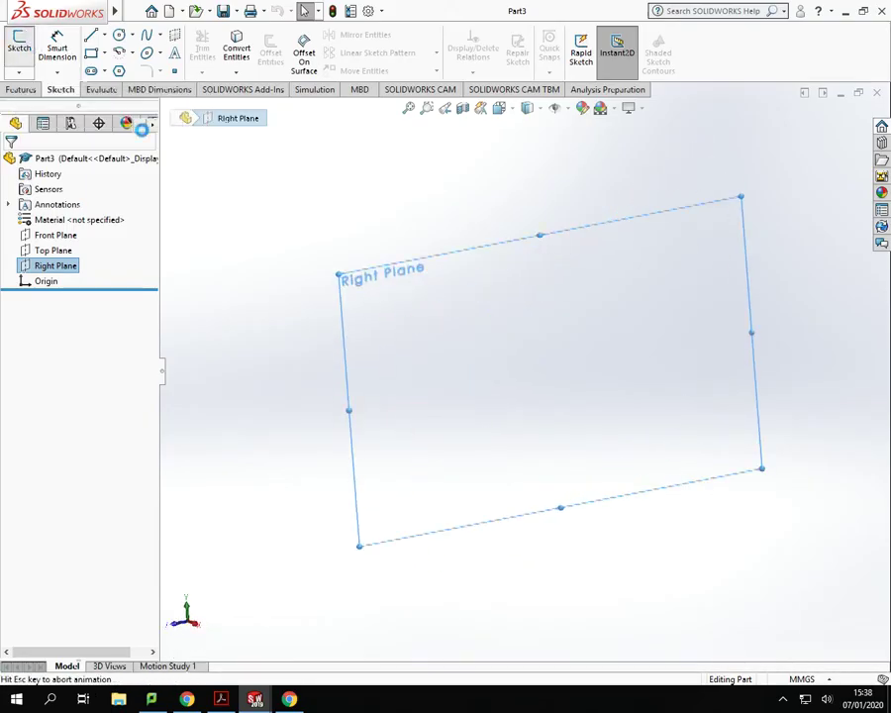
click(91, 35)
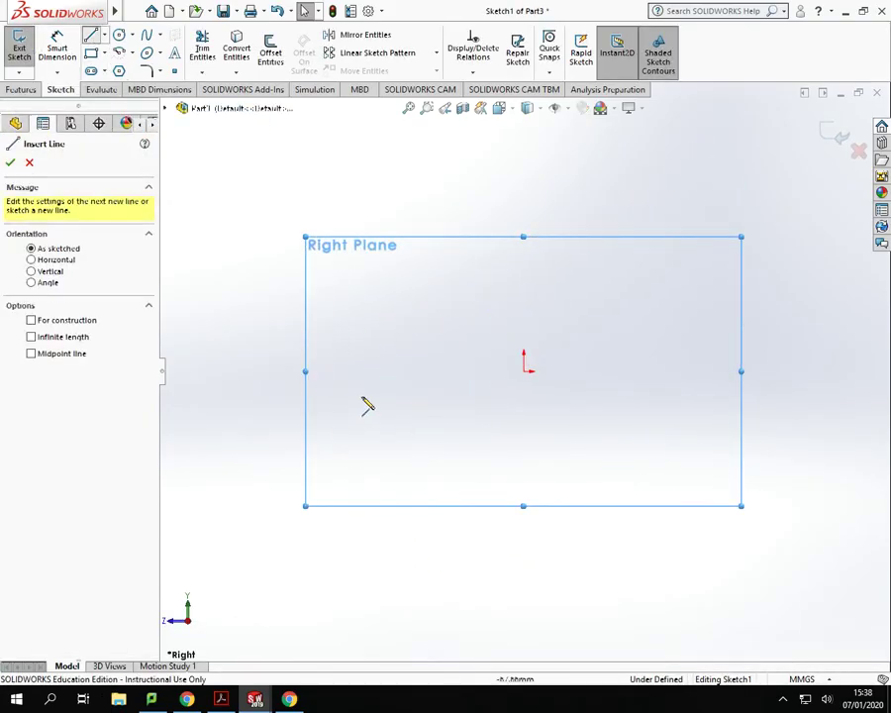
Draw a closed six-line L-shaped profile beginning and ending at the origin
click(524, 370)
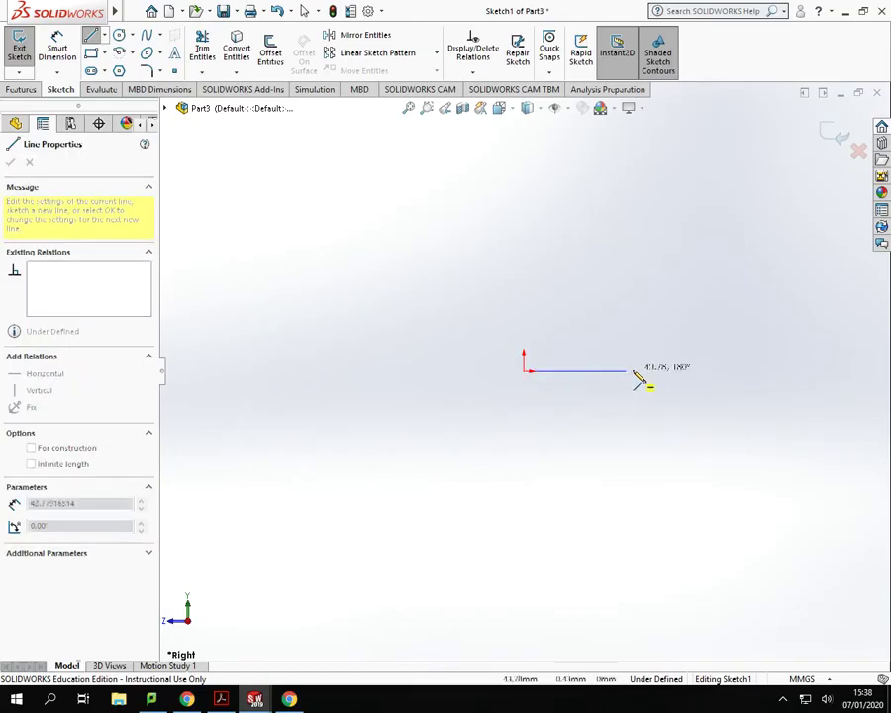
click(635, 370)
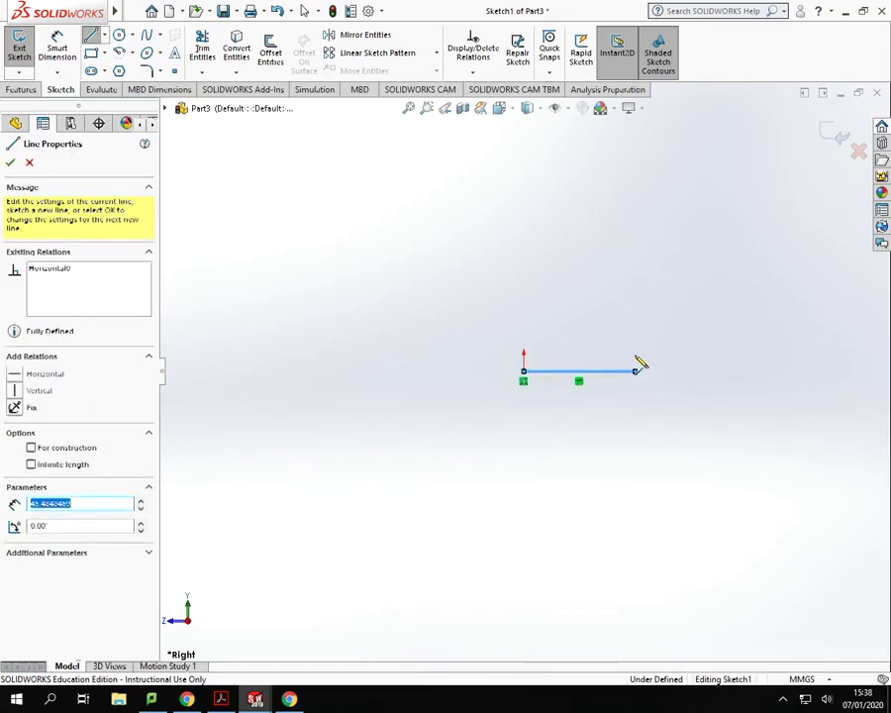
click(635, 239)
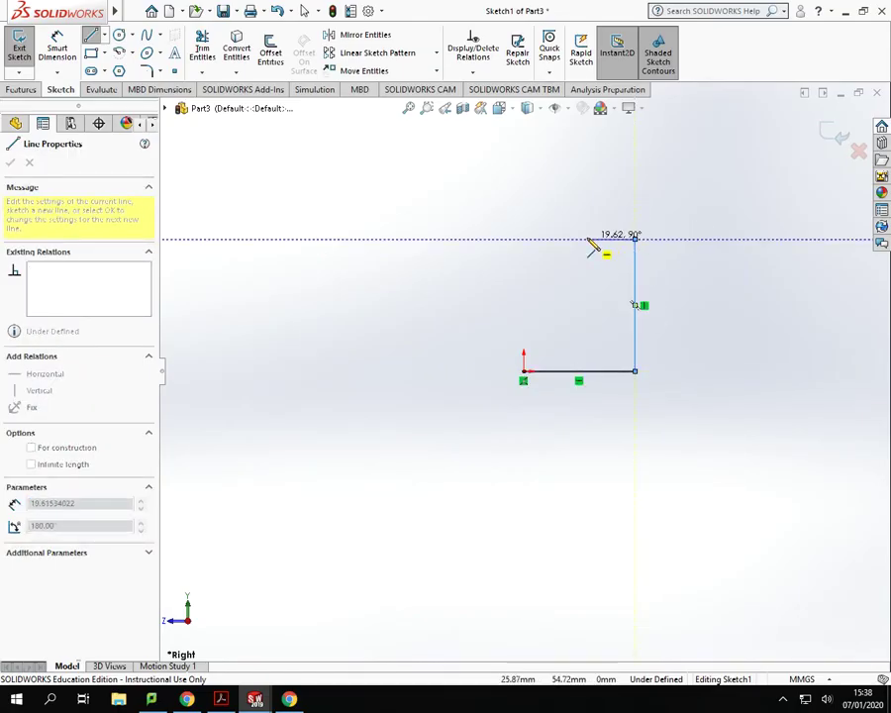
click(587, 239)
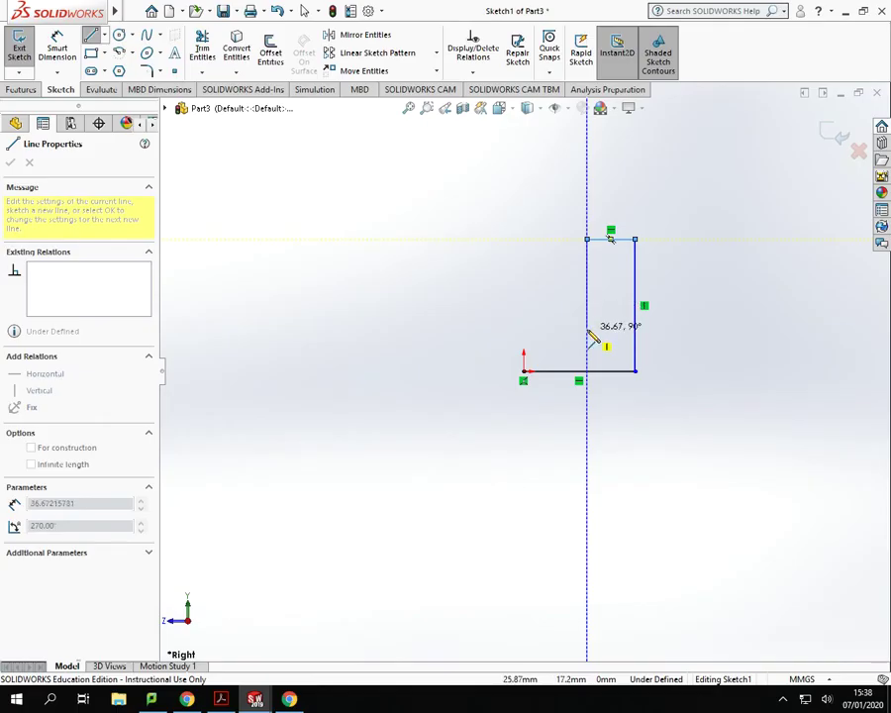
click(587, 329)
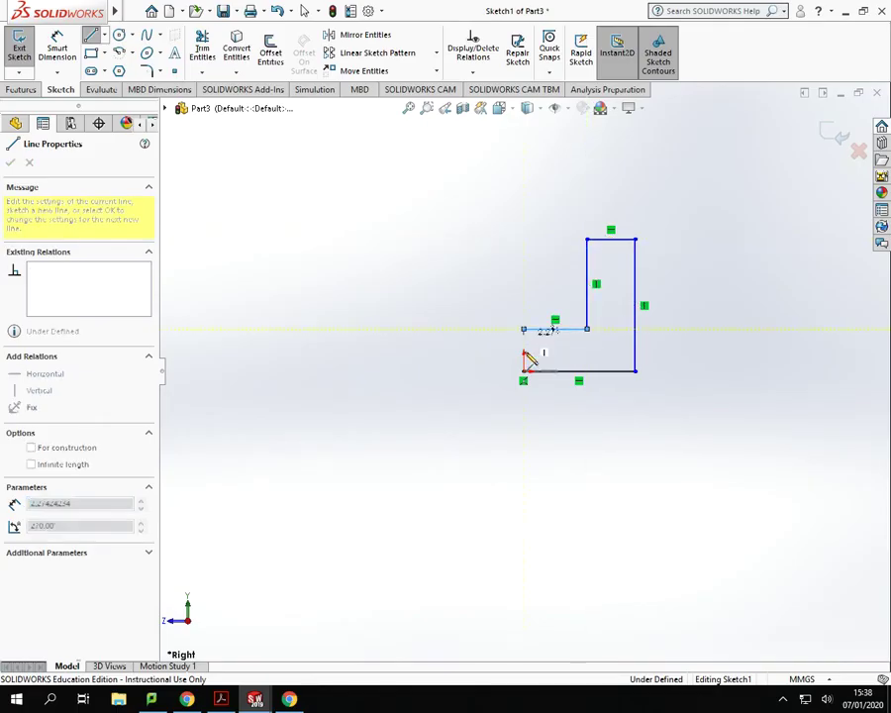
click(523, 329)
click(523, 371)
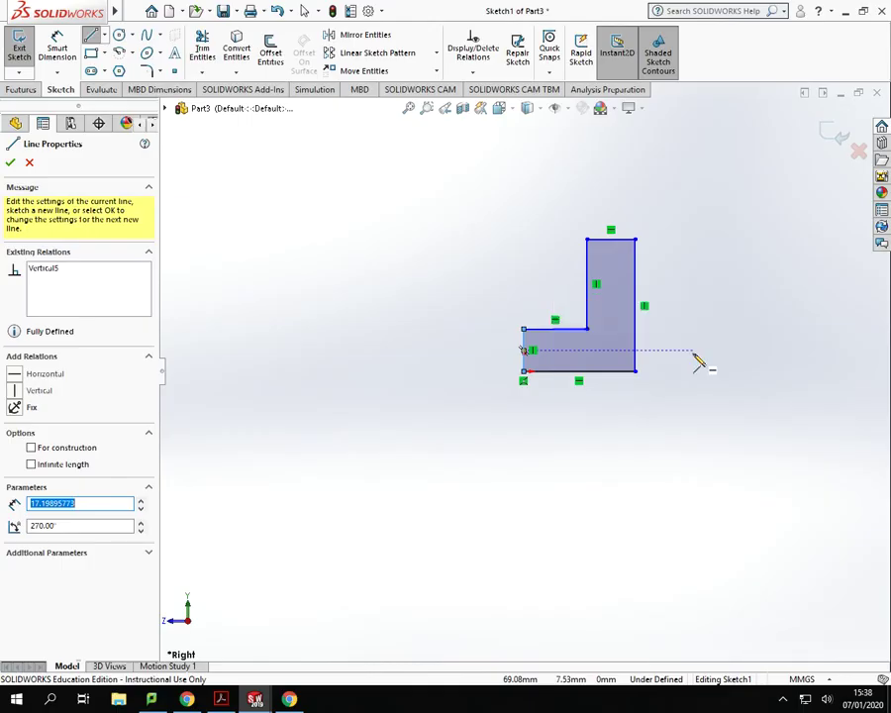
key(Escape)
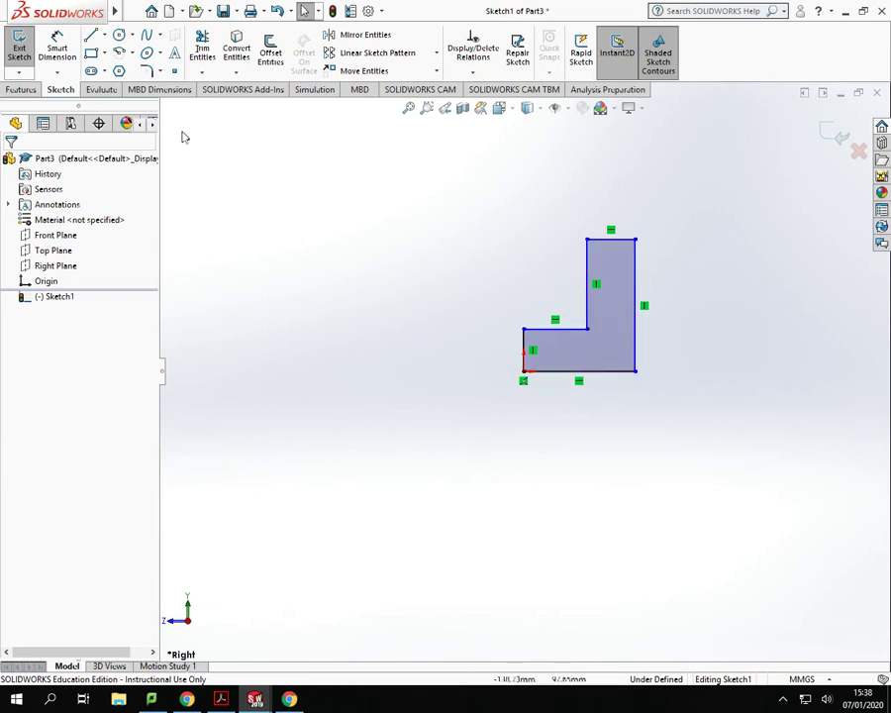
Dimension the L profile's bottom edge to 40 mm and overall height to 40 mm
click(57, 48)
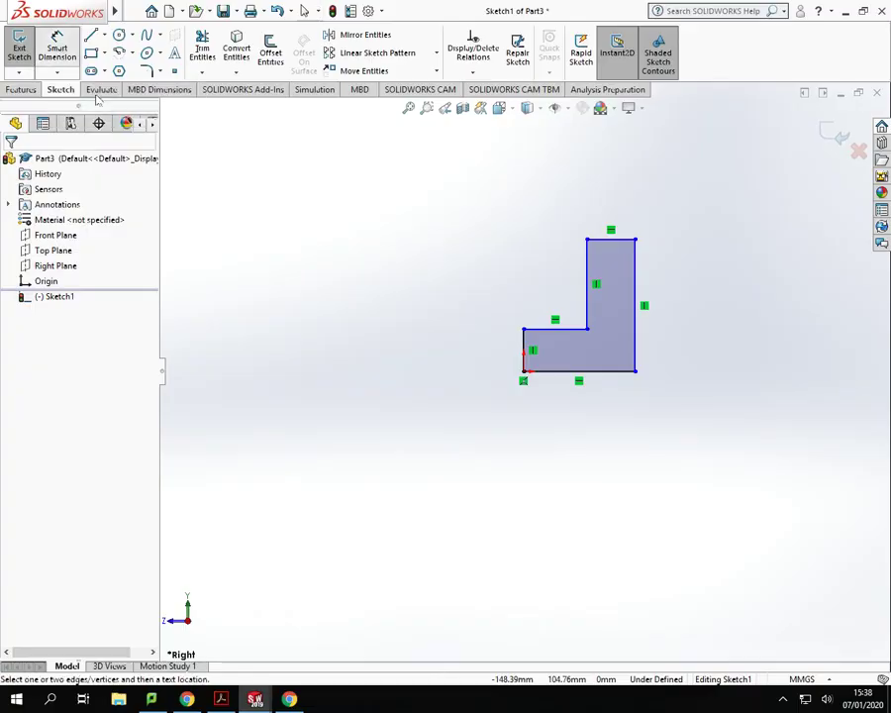
click(606, 372)
click(603, 439)
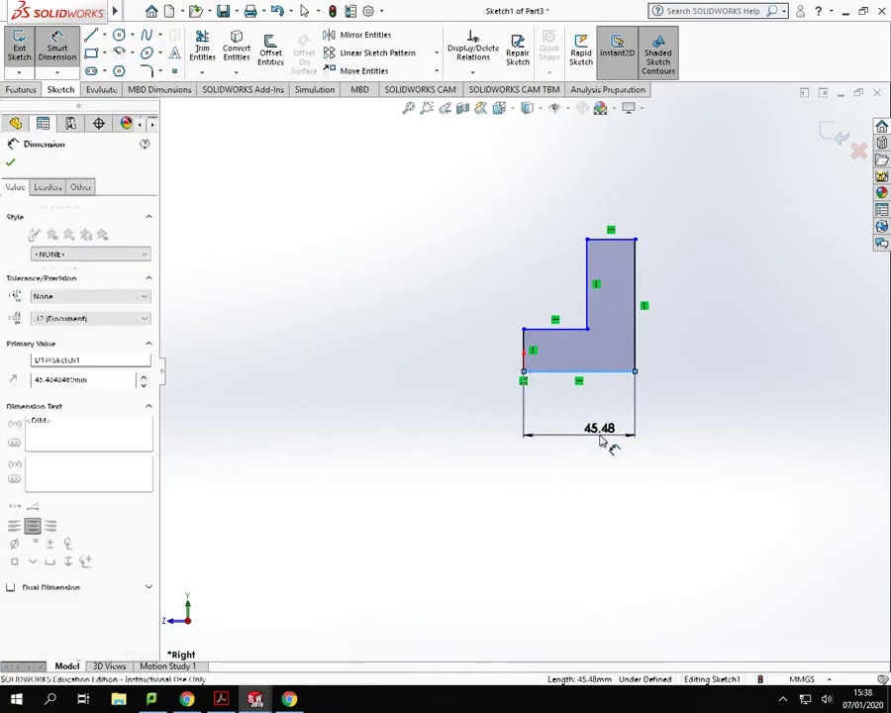
text(40)
key(Return)
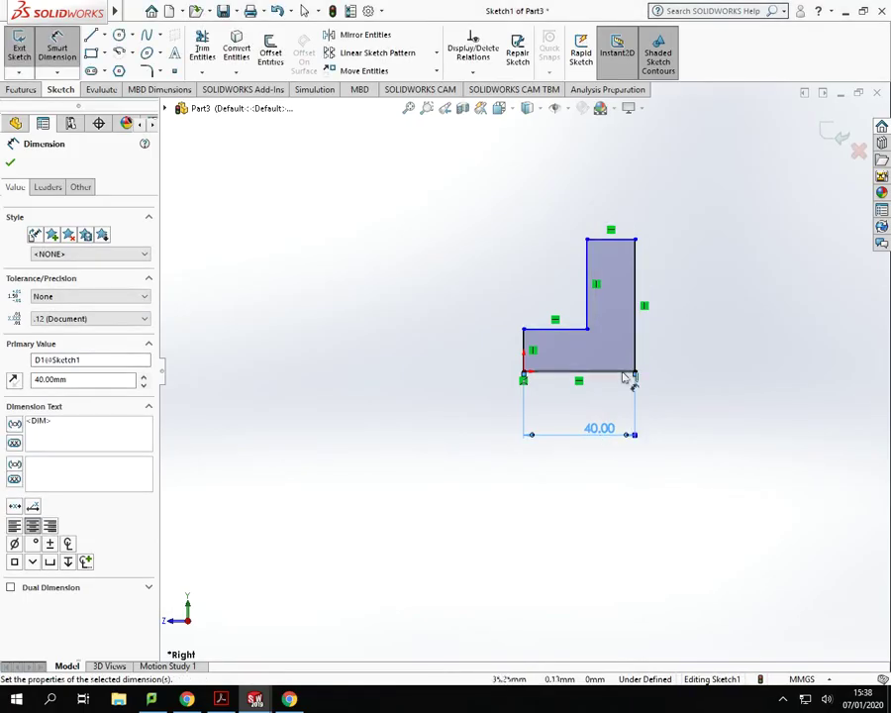
click(636, 342)
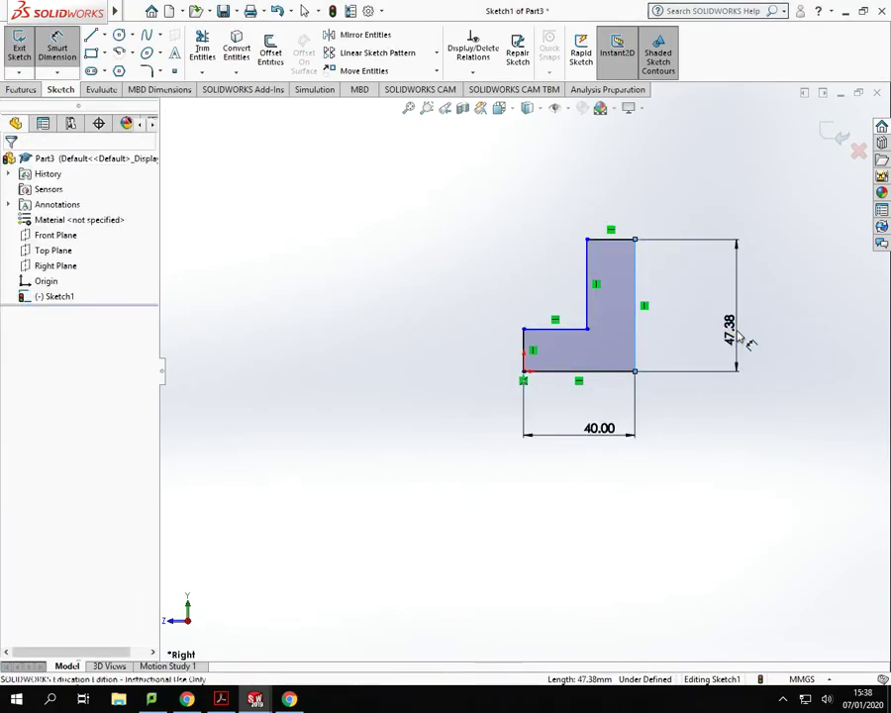
click(750, 343)
text(40)
key(Return)
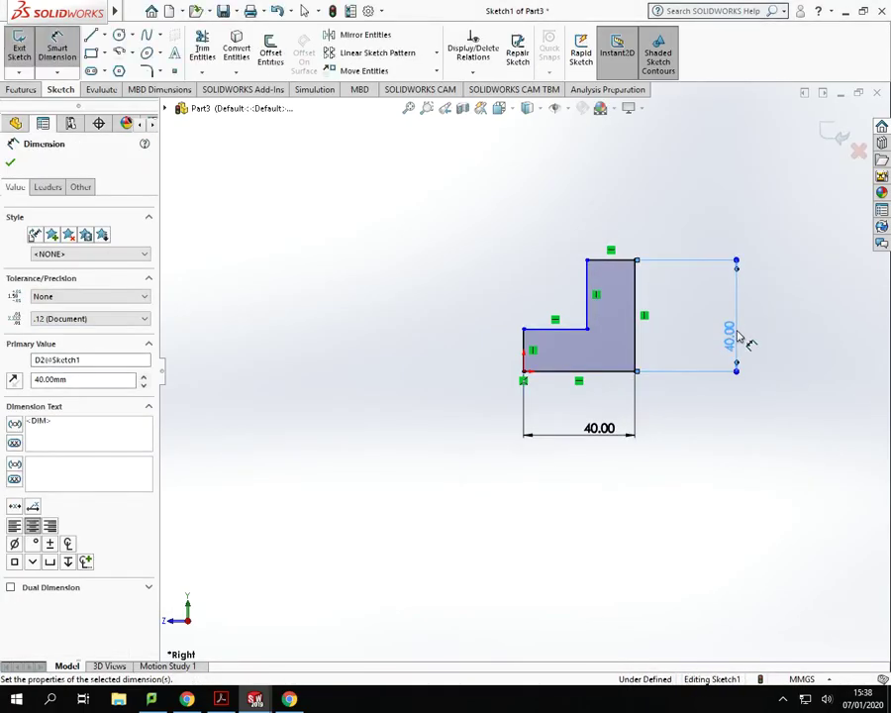
Dimension the top edge to 20 mm and the left edge to 10 mm, fully defining it
click(627, 258)
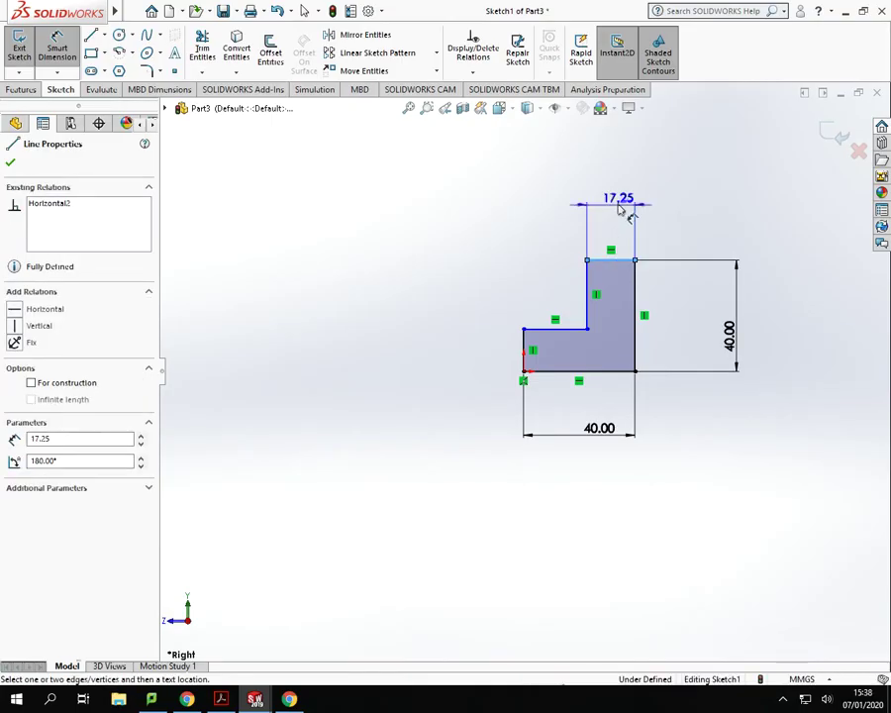
click(619, 206)
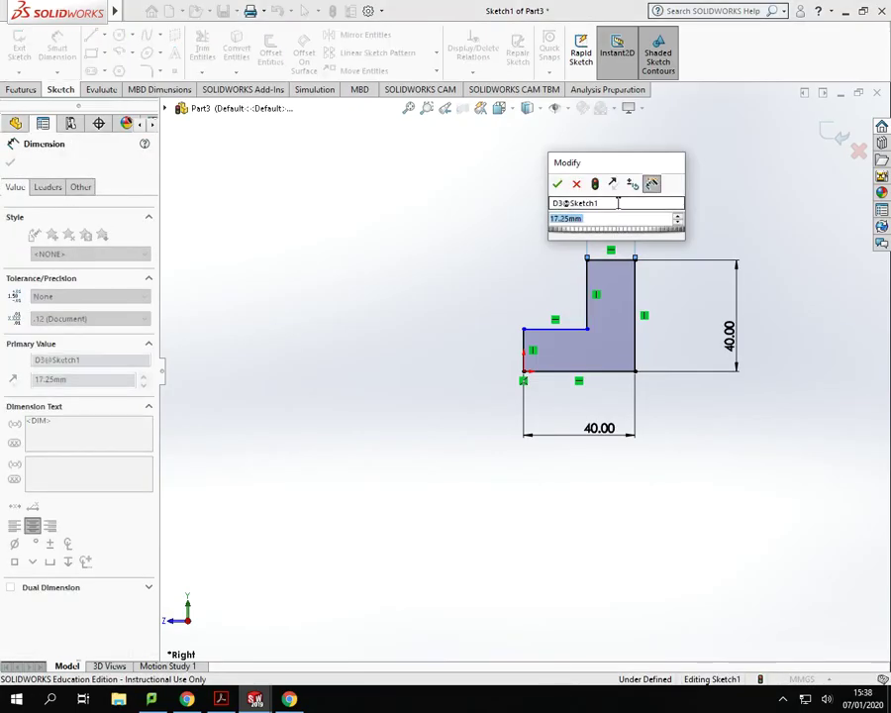
text(20)
key(Return)
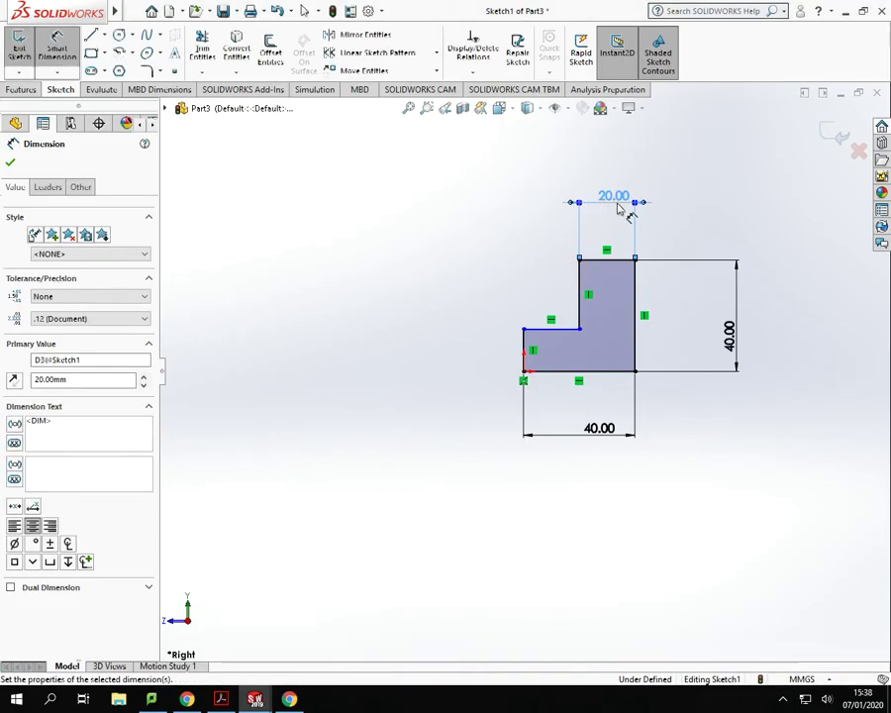
click(522, 345)
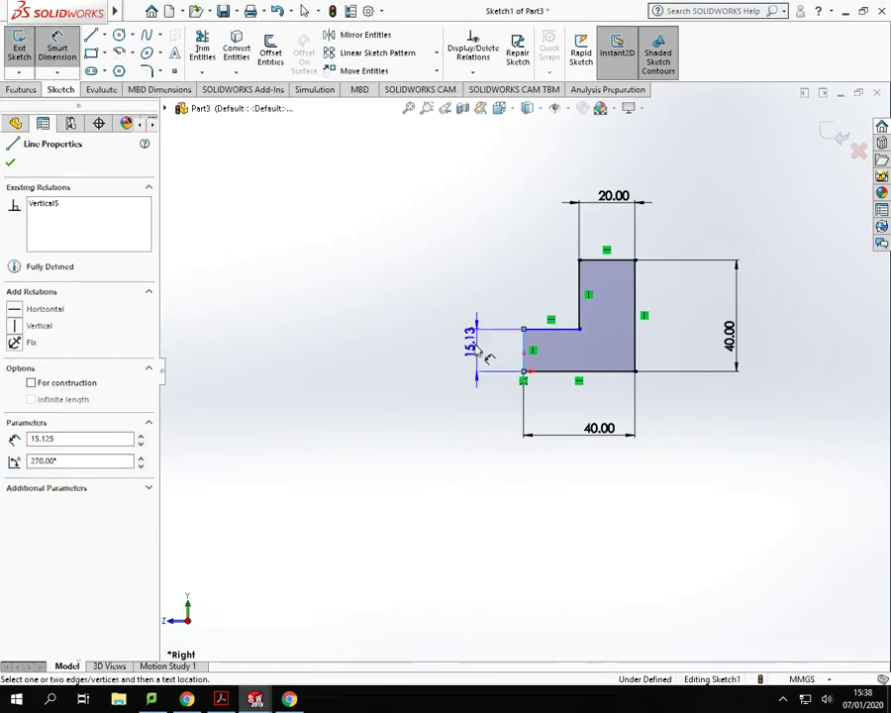
click(472, 351)
text(10)
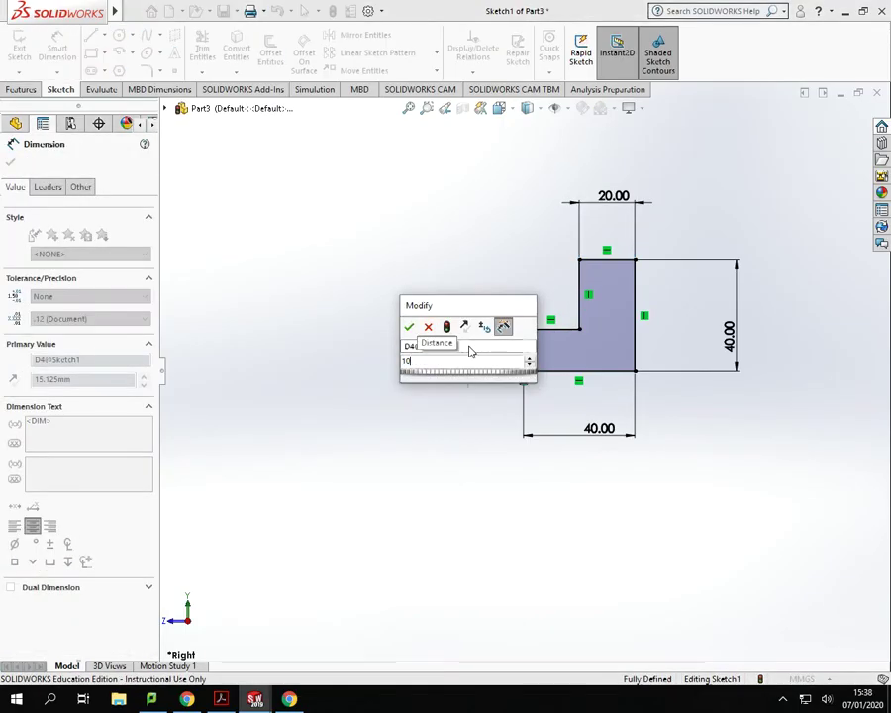
key(Return)
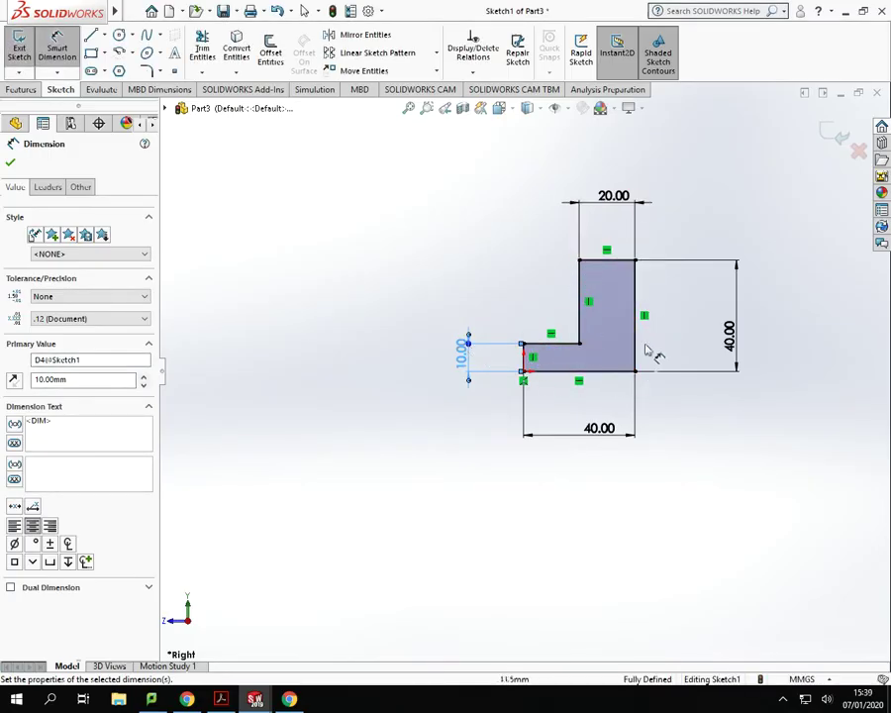
click(442, 431)
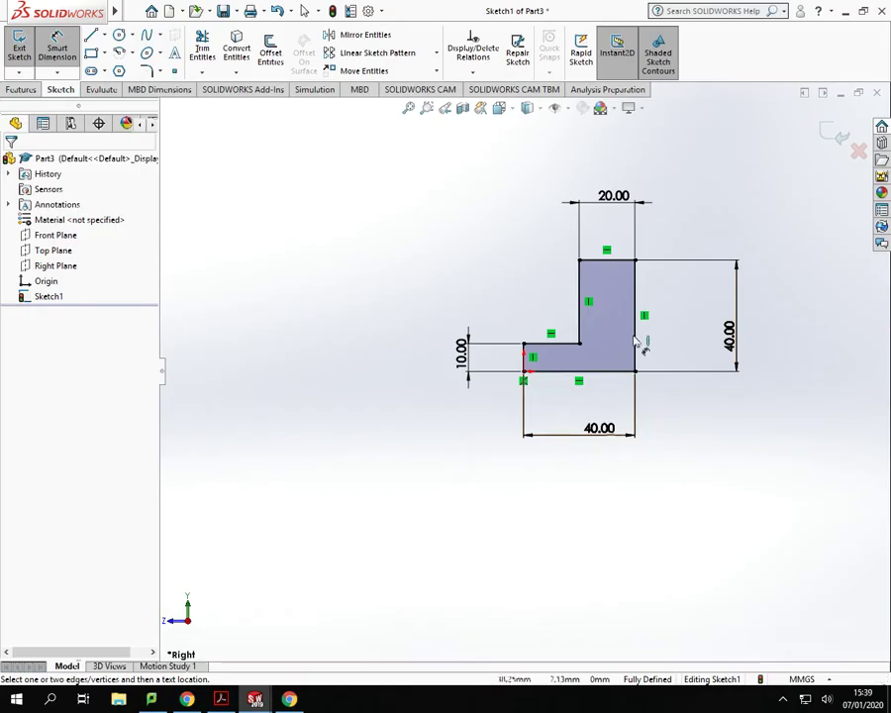
Extrude the L-shaped sketch blind to a 50 mm depth, creating Boss-Extrude1
click(20, 90)
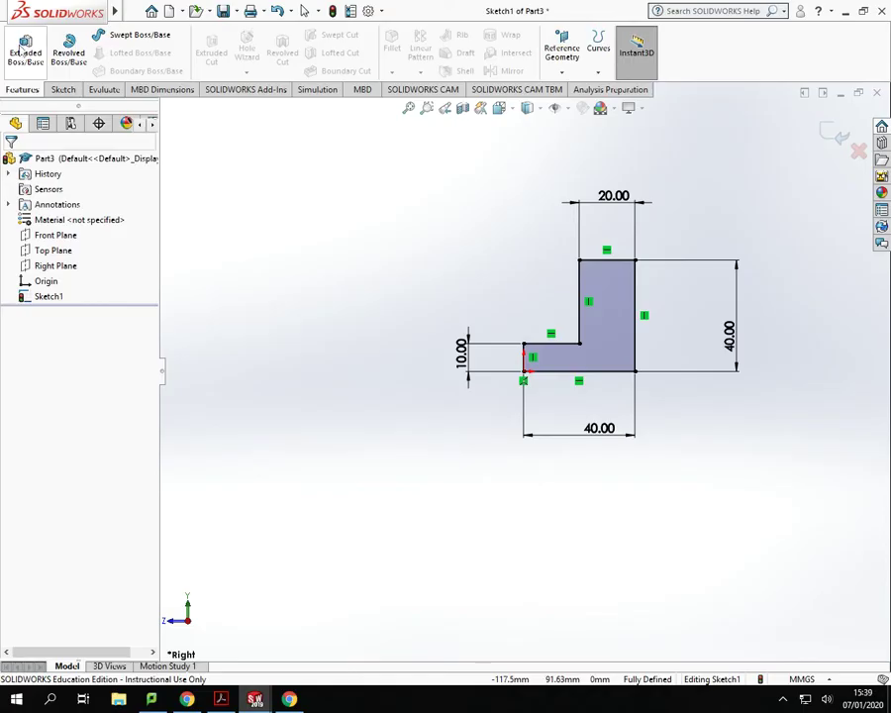
click(24, 55)
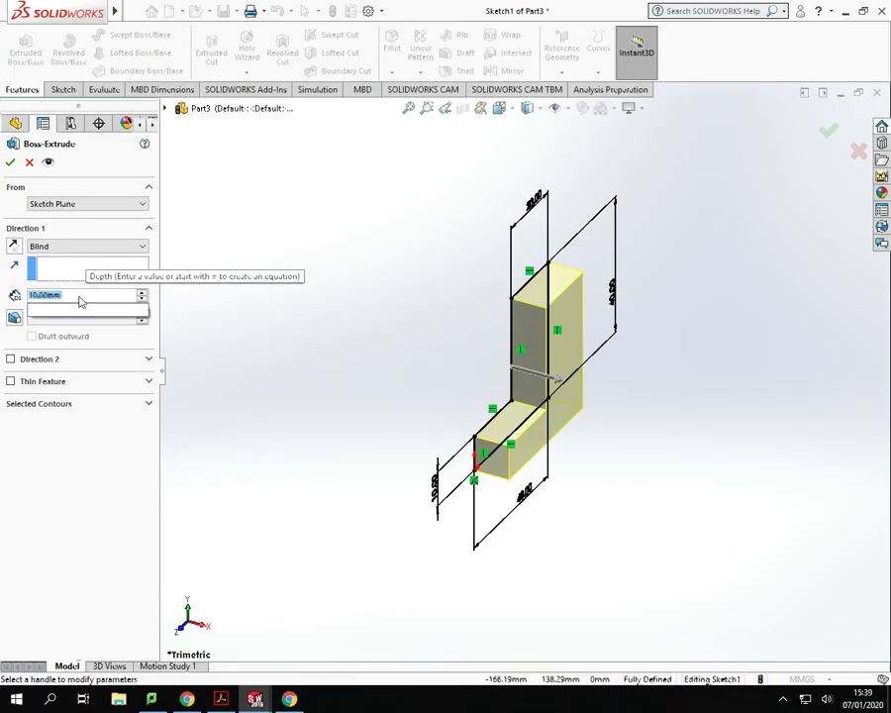
text(50)
key(Return)
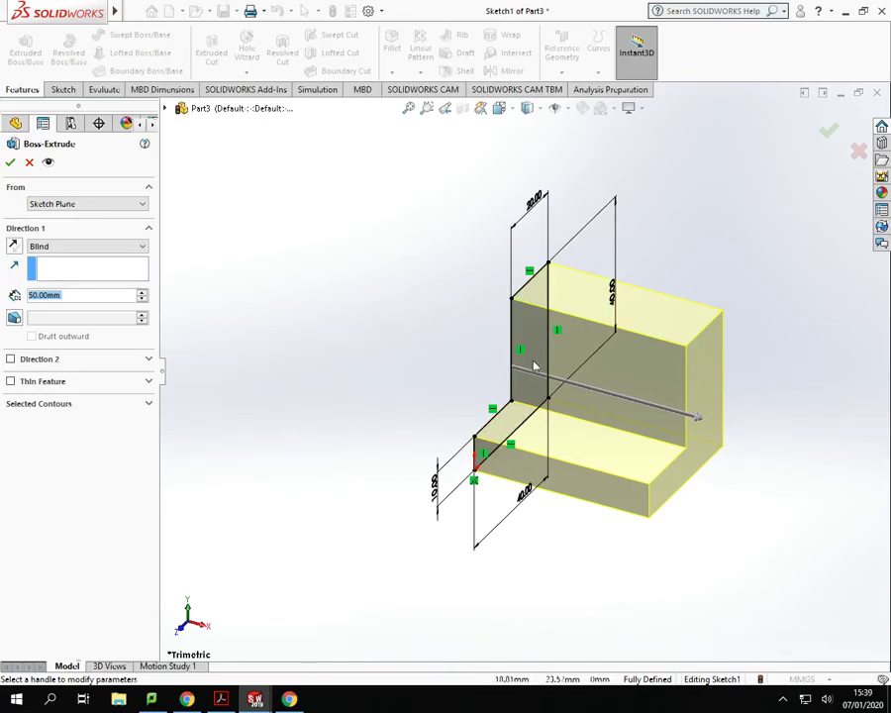
click(698, 418)
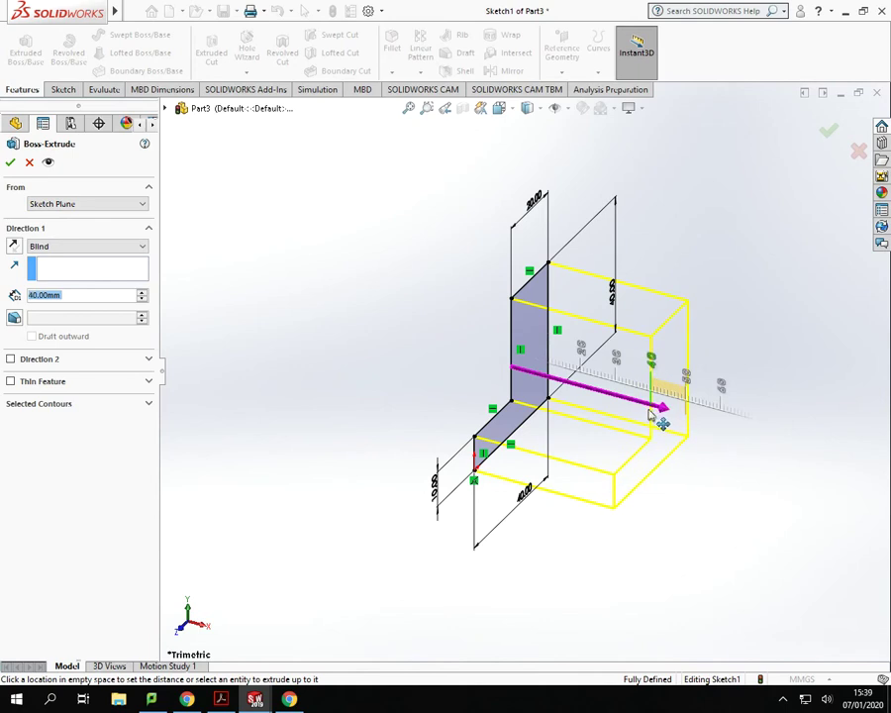
click(649, 417)
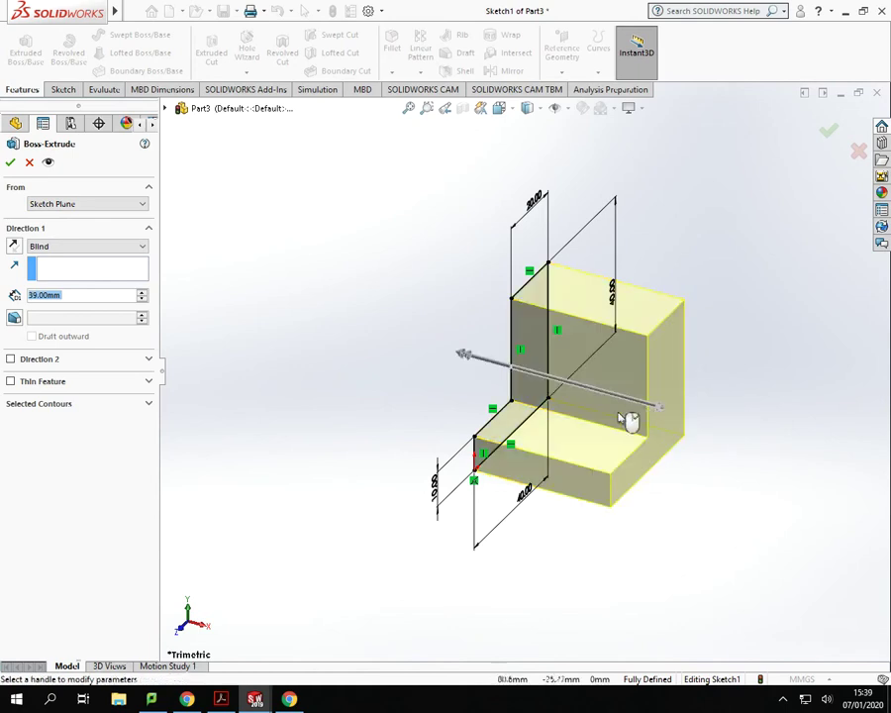
click(75, 294)
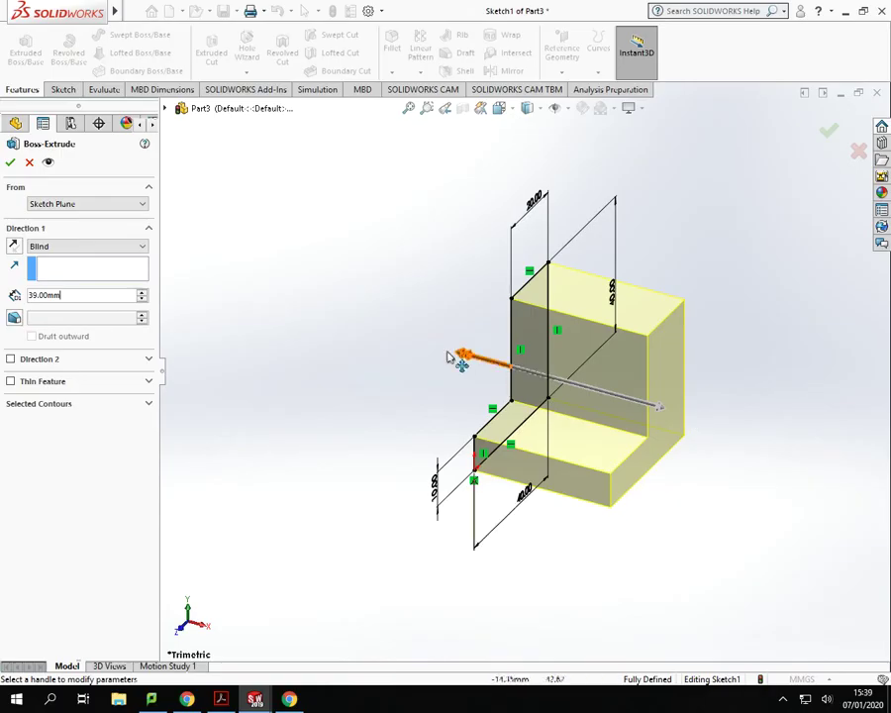
double_click(58, 294)
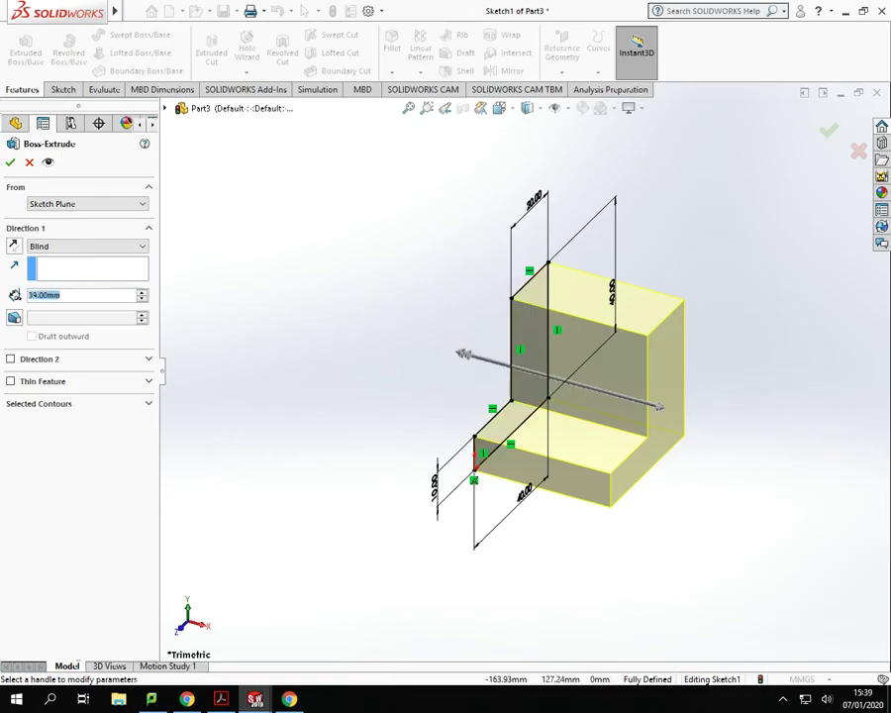
text(50)
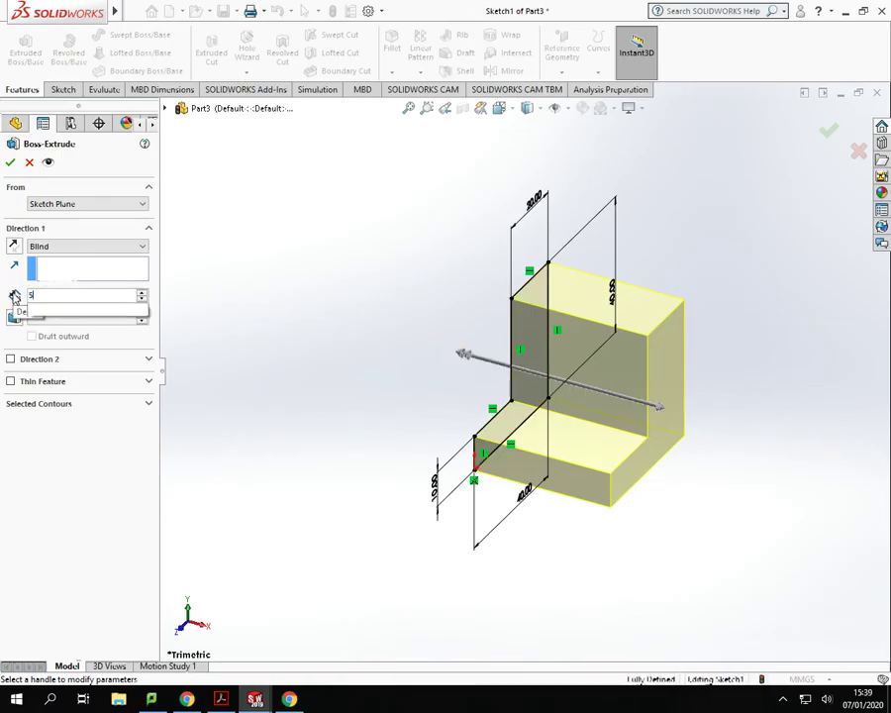
key(Return)
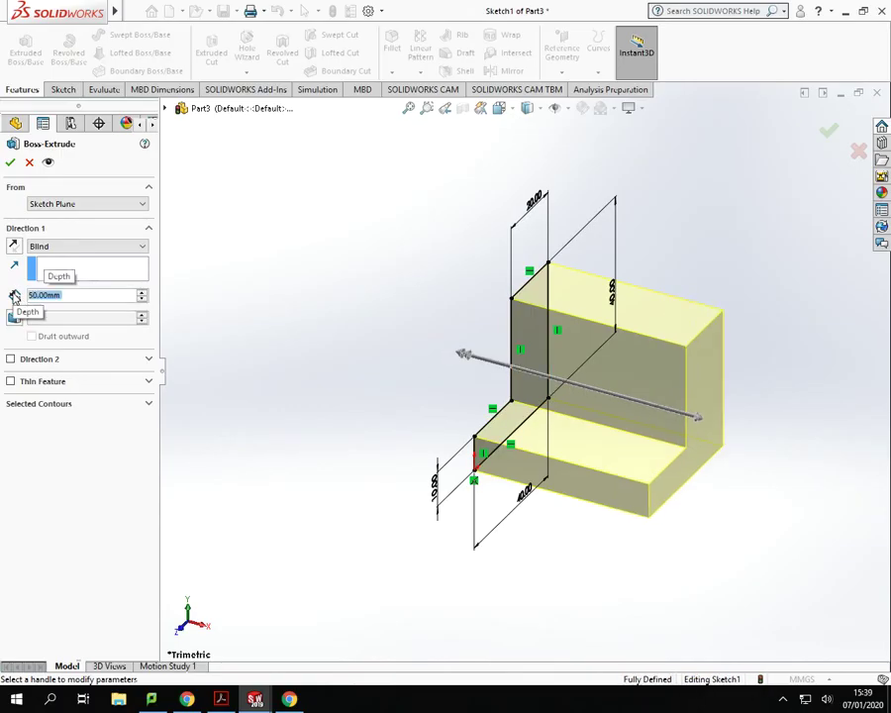
click(11, 163)
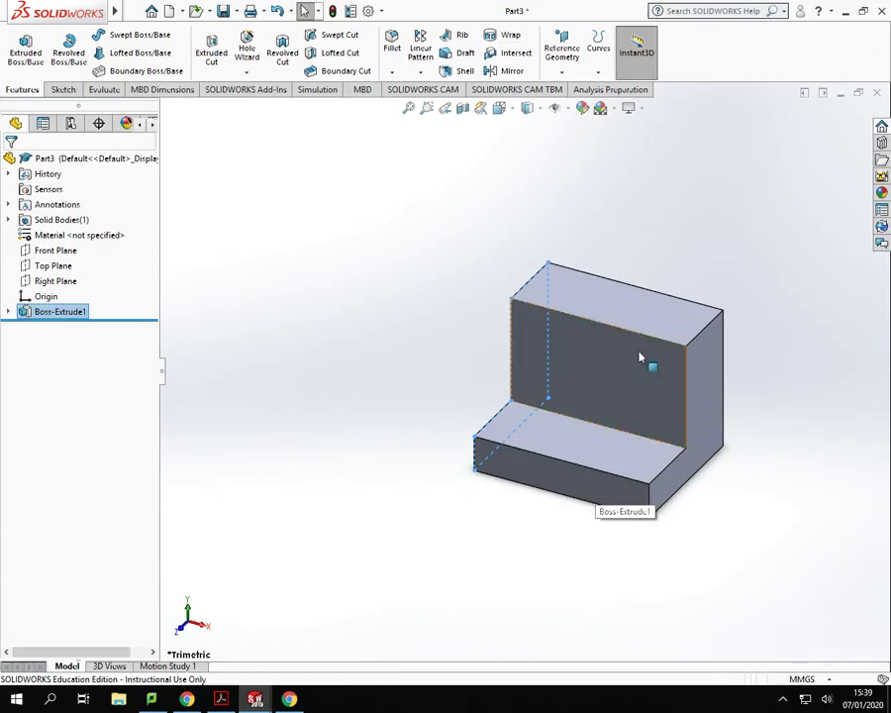
Deselect the extrusion and orbit the block to turn its front face toward the viewer
click(736, 564)
middle_drag(736, 564, 709, 558)
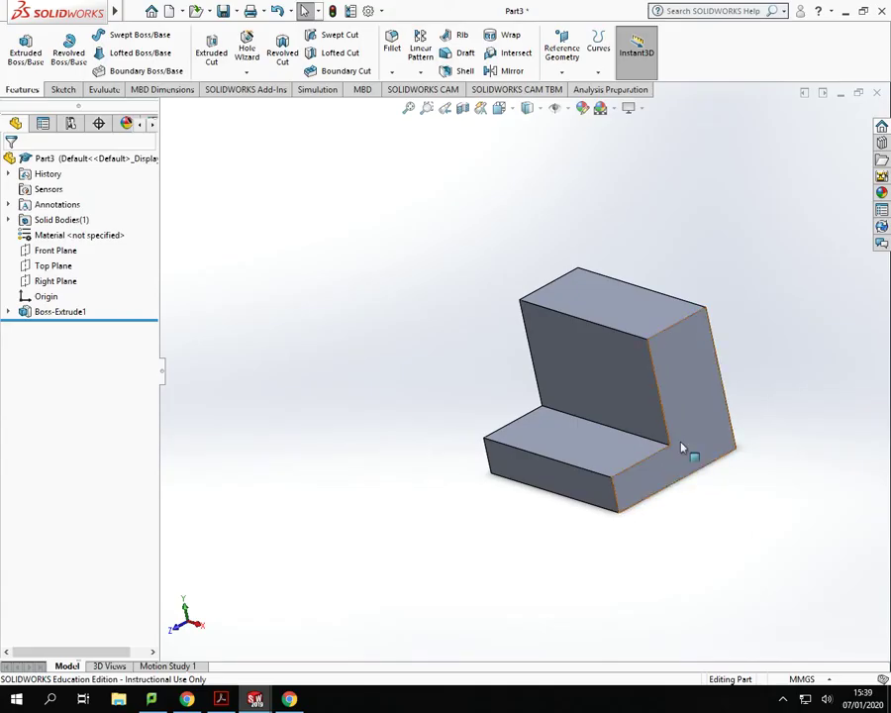
middle_drag(660, 481, 679, 475)
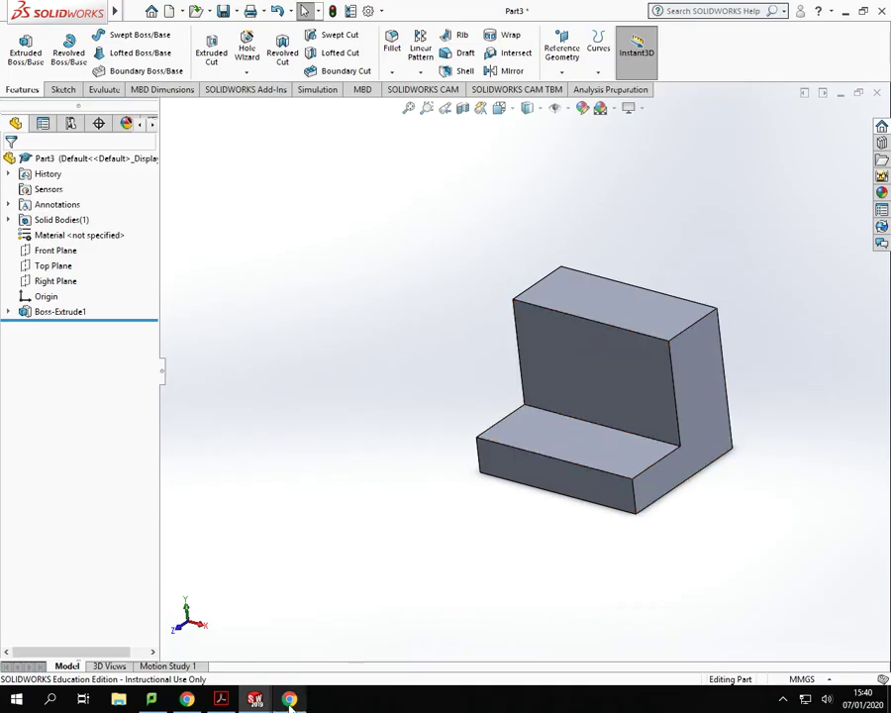
Bring up the SolidWorks 3D Exercise 11-20 PDF in Acrobat beside the model
mouse_move(284, 701)
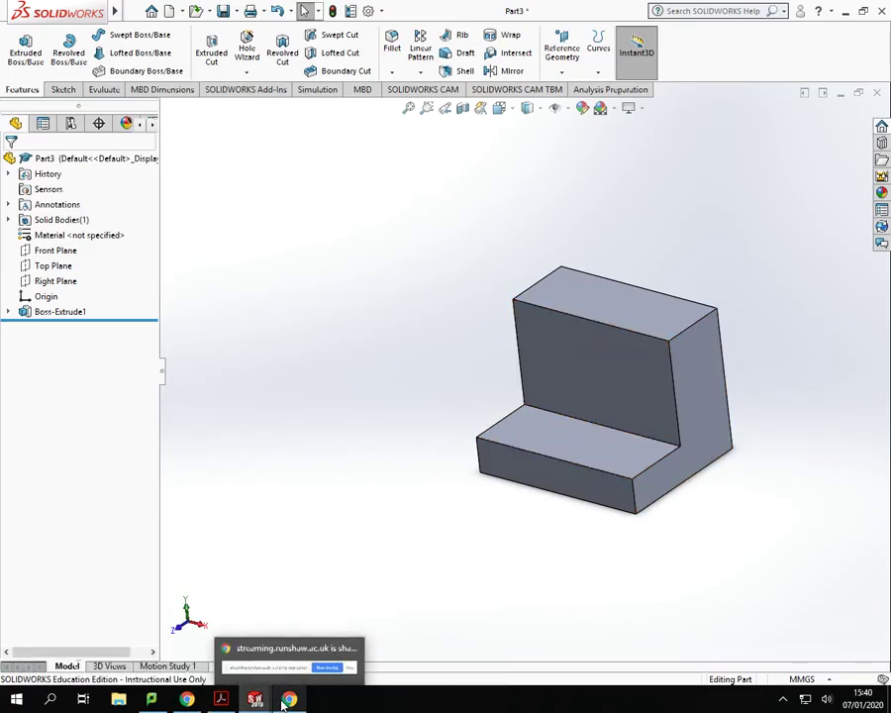
mouse_move(220, 702)
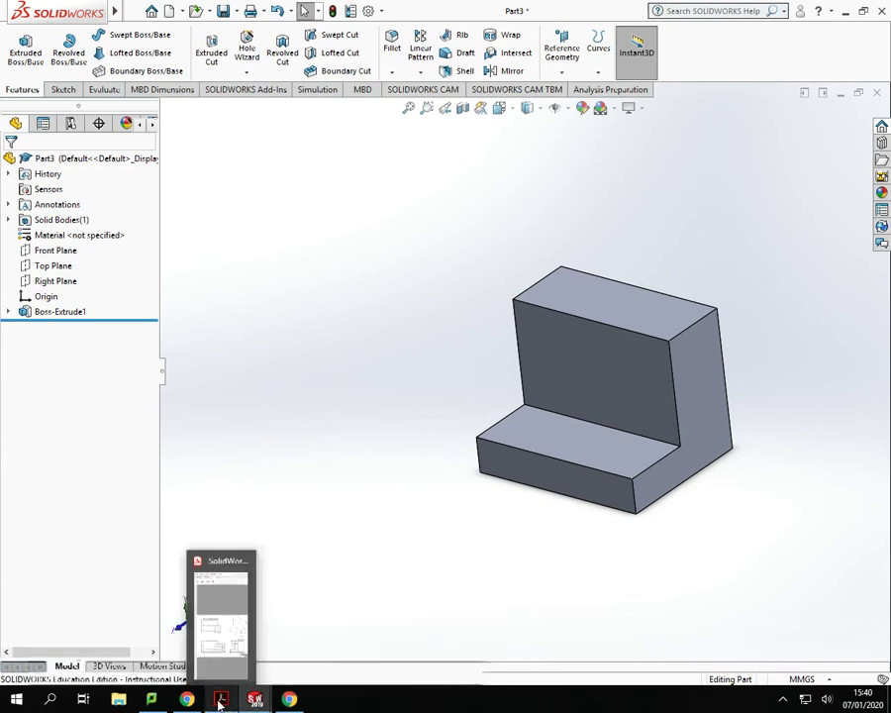
click(220, 701)
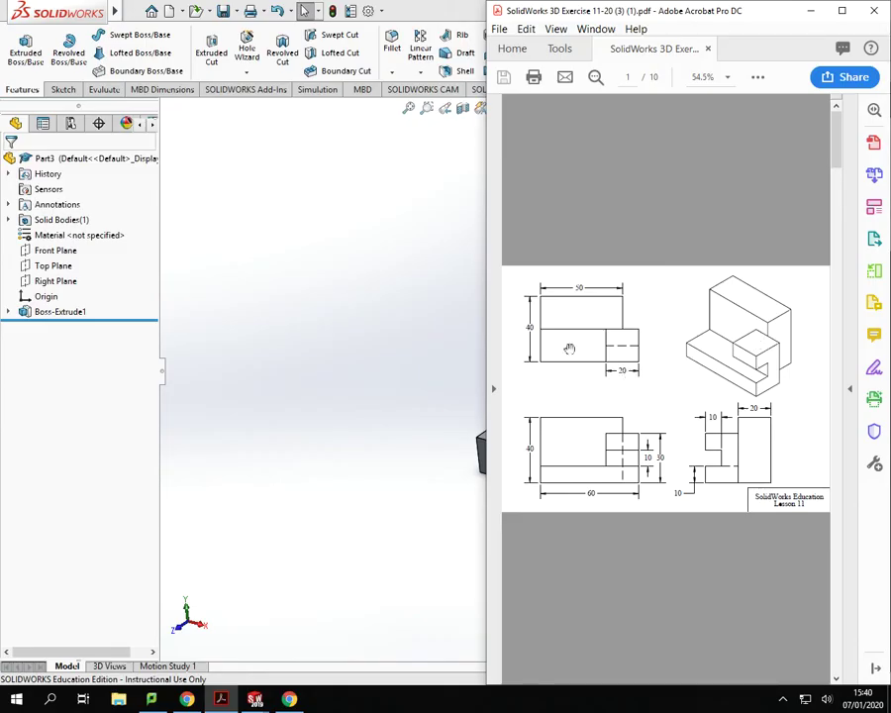
Start a new Sketch2 on the block's L-shaped side face
click(428, 356)
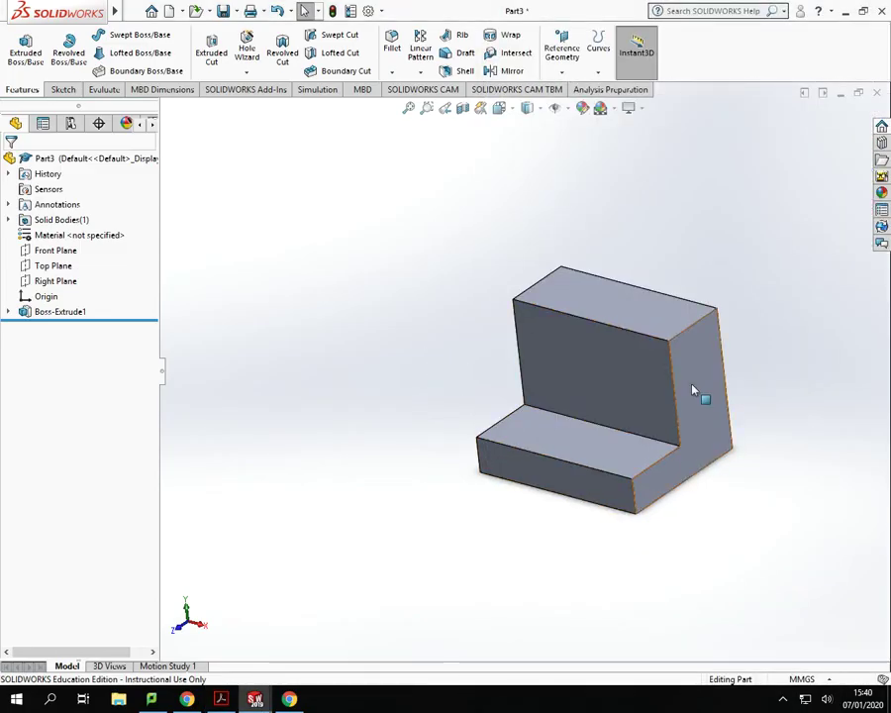
click(693, 389)
middle_drag(665, 591, 633, 581)
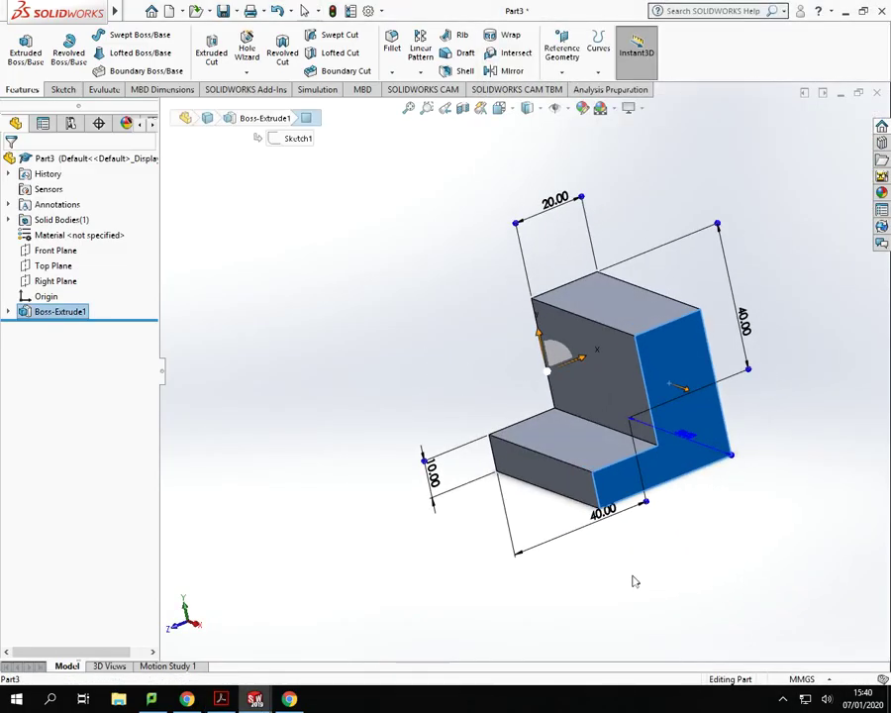
click(63, 90)
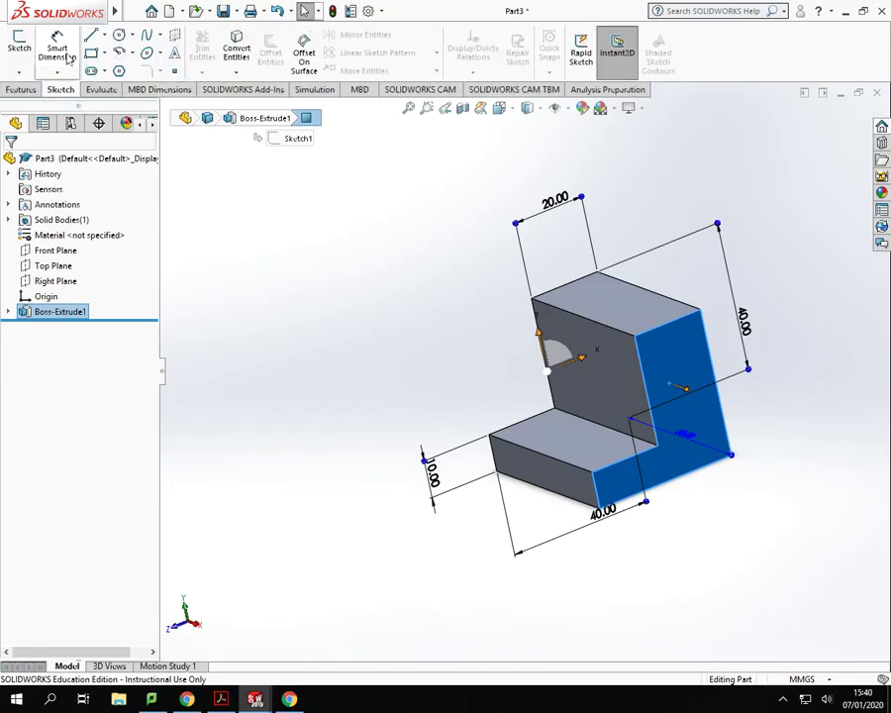
click(62, 52)
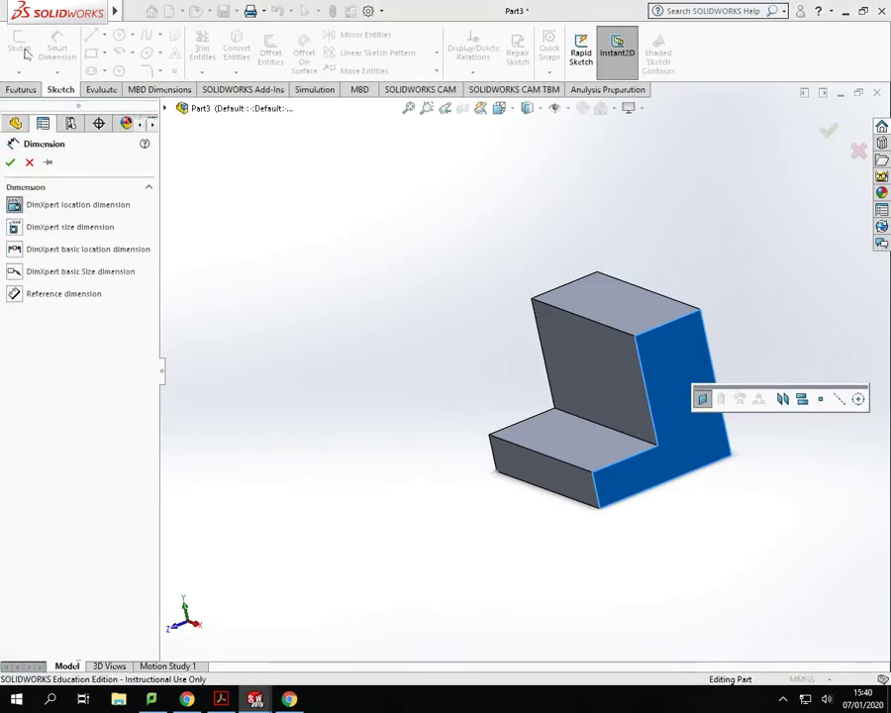
key(Escape)
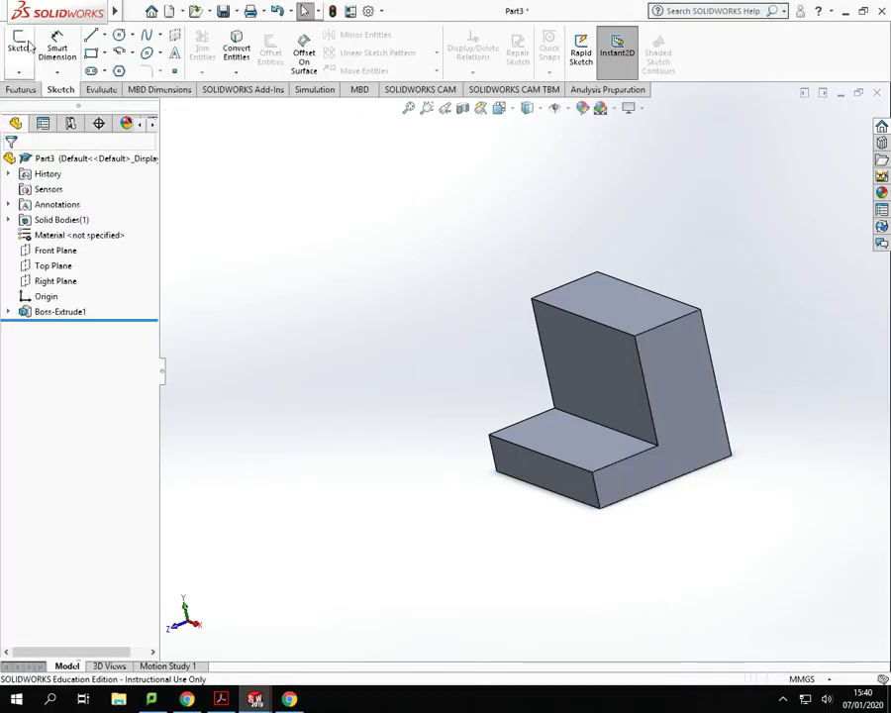
click(19, 45)
click(697, 409)
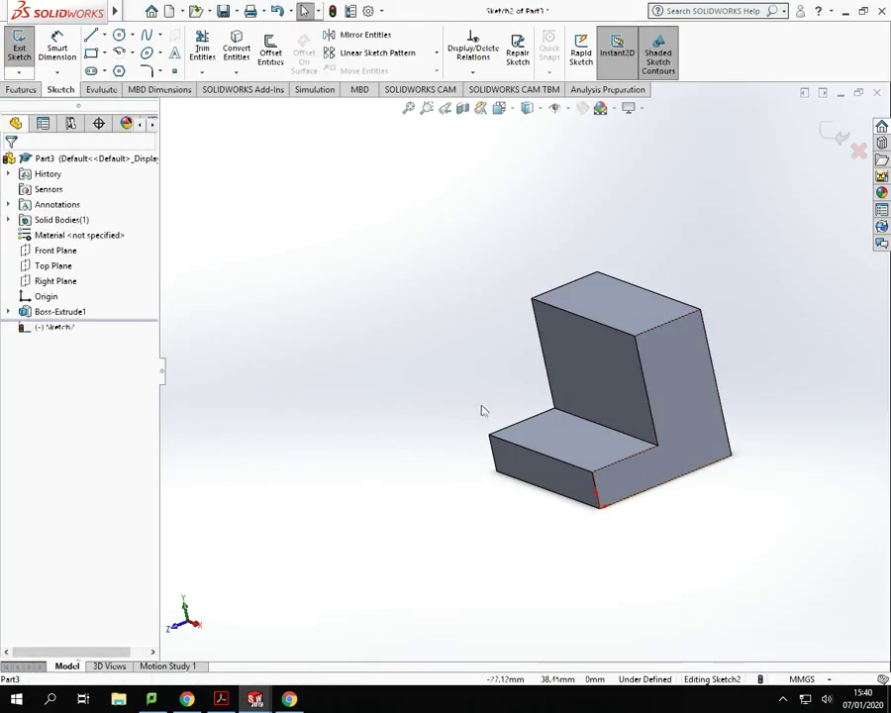
Set the view orientation to Normal To the sketch face
right_click(517, 195)
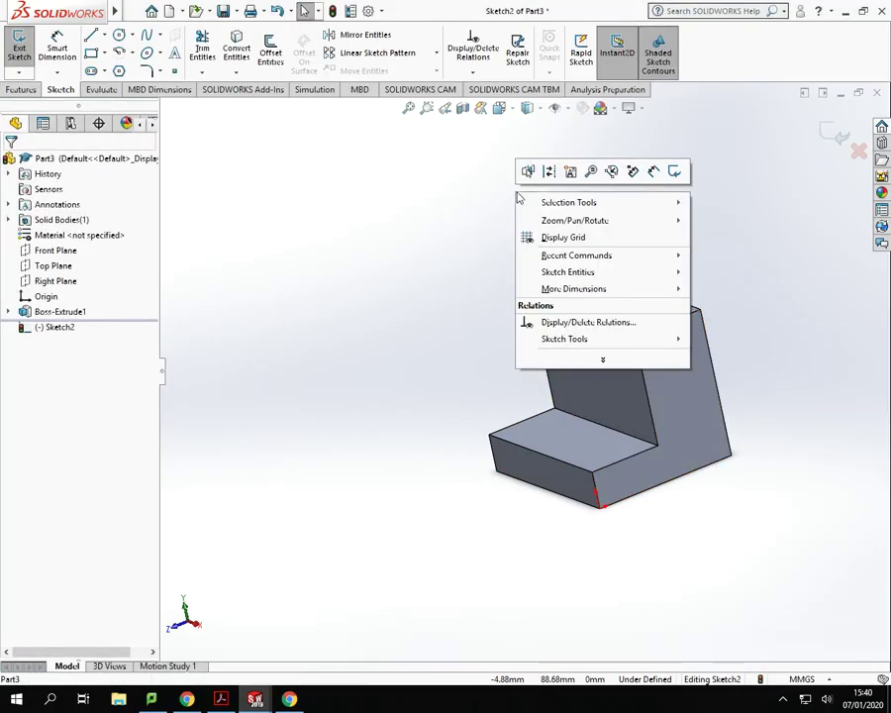
click(501, 141)
click(528, 107)
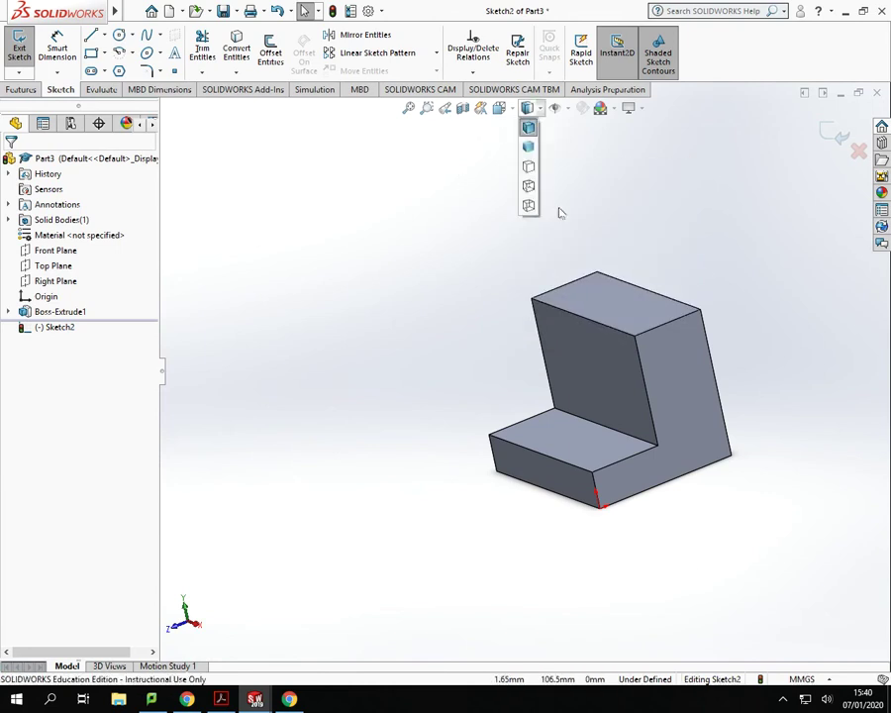
click(499, 107)
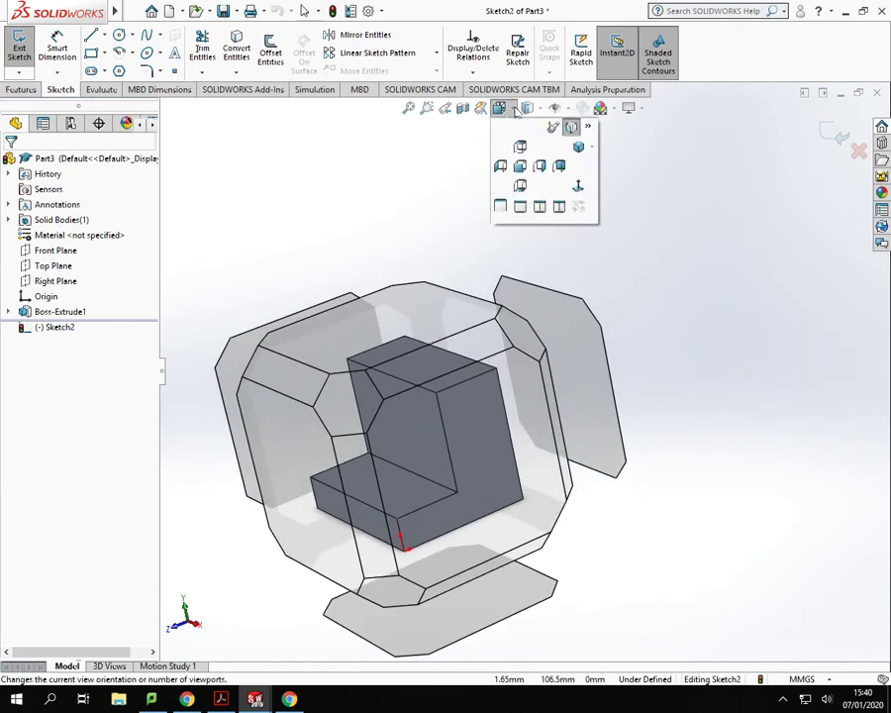
click(579, 185)
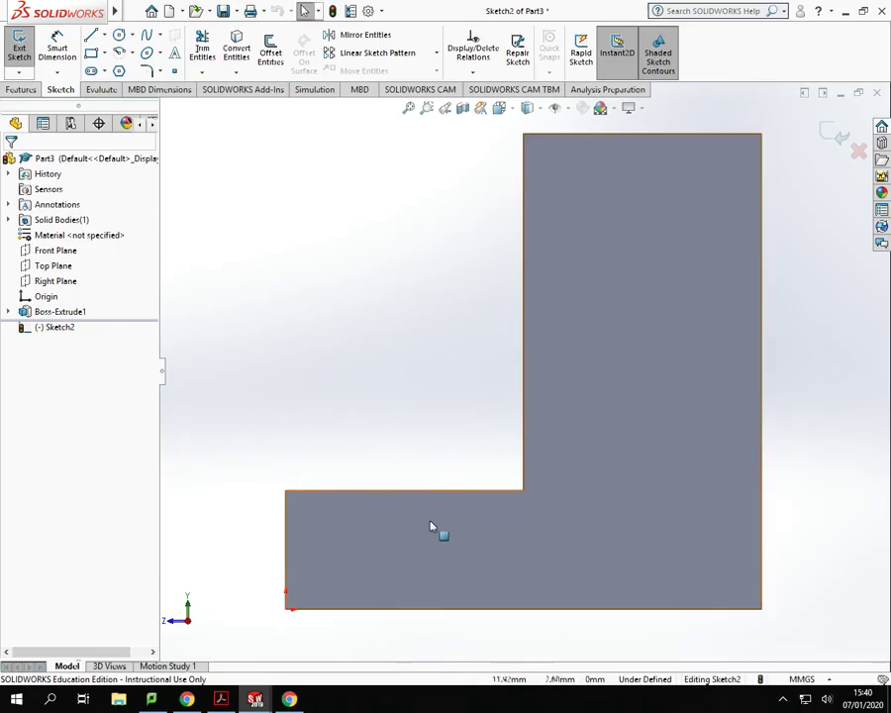
Draw a closed eight-line C-shaped outline starting and ending at the origin corner
click(91, 35)
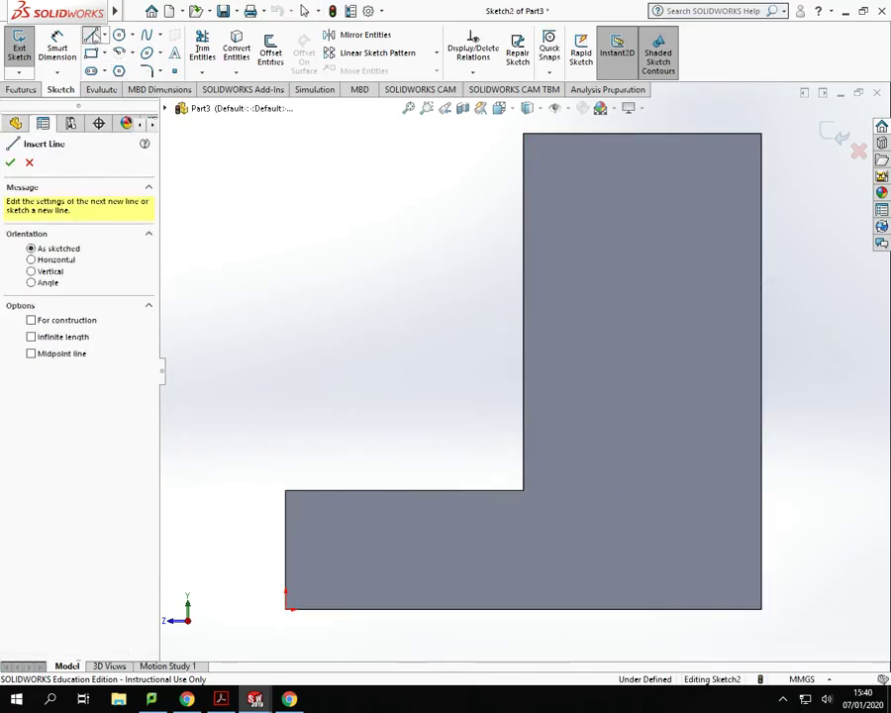
click(287, 608)
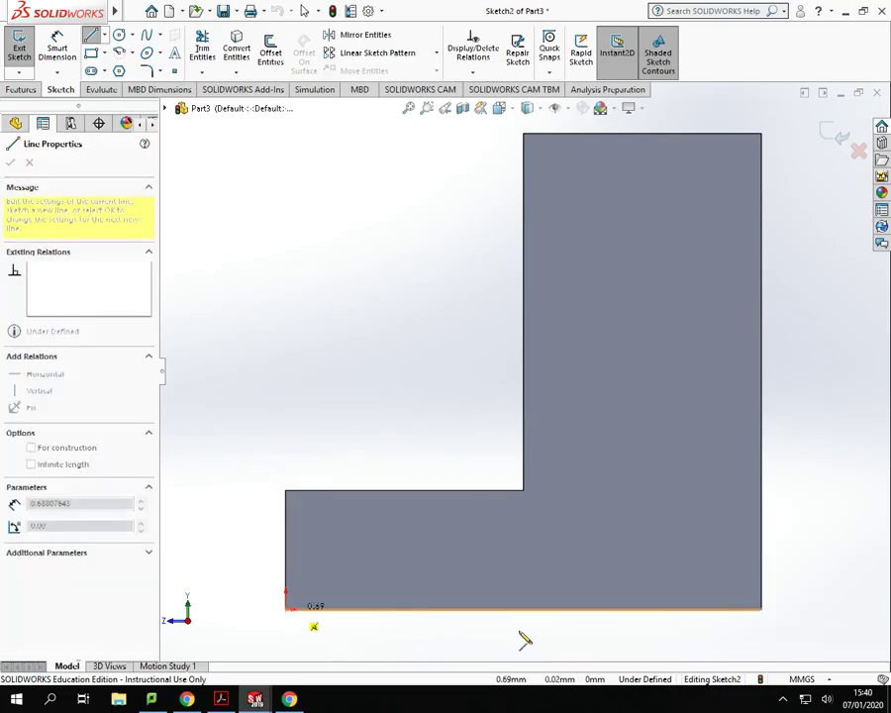
click(525, 610)
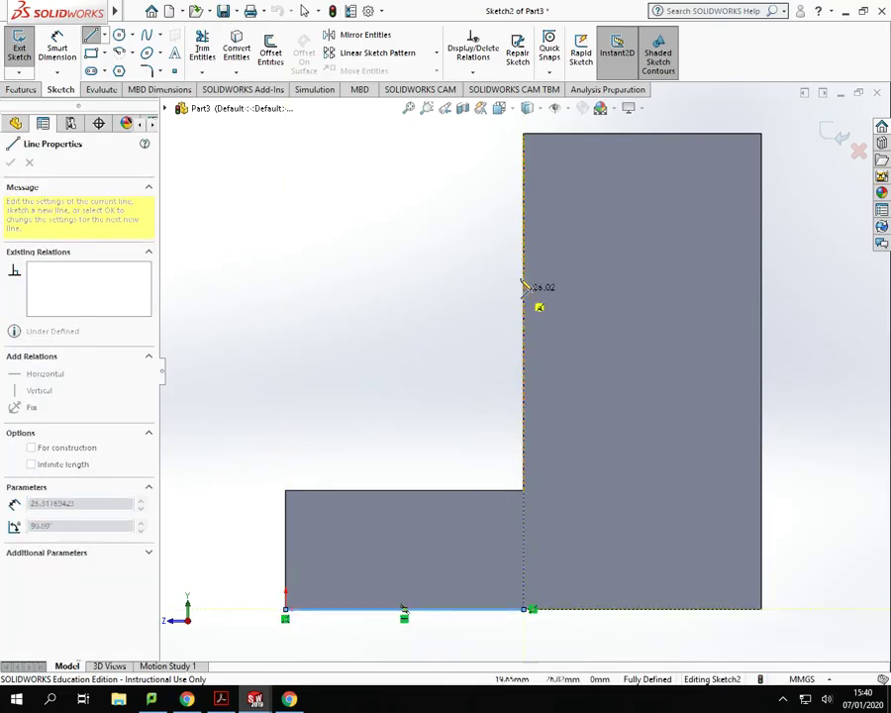
click(527, 242)
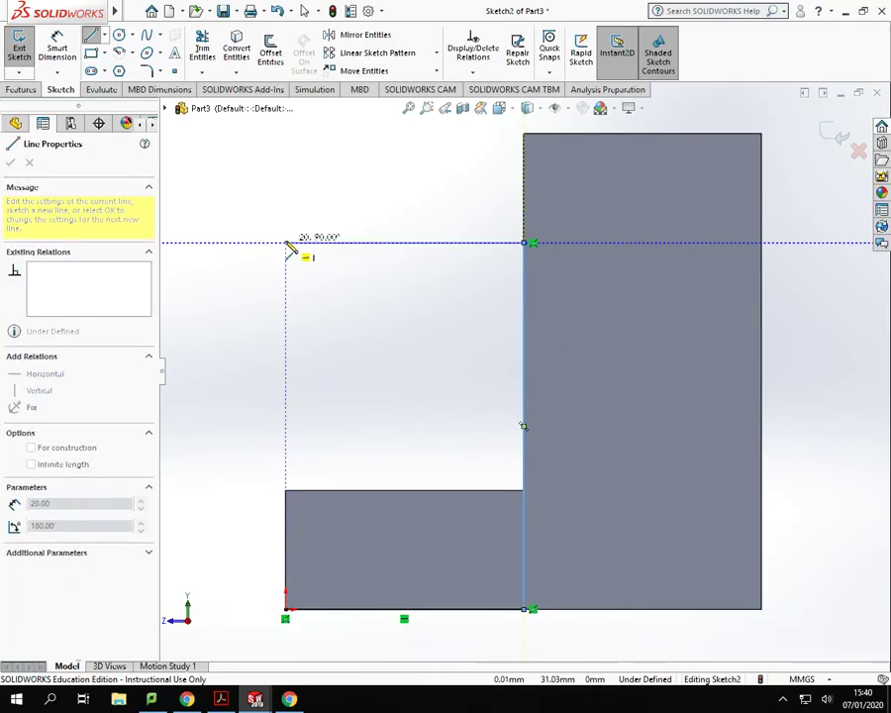
click(287, 243)
click(287, 343)
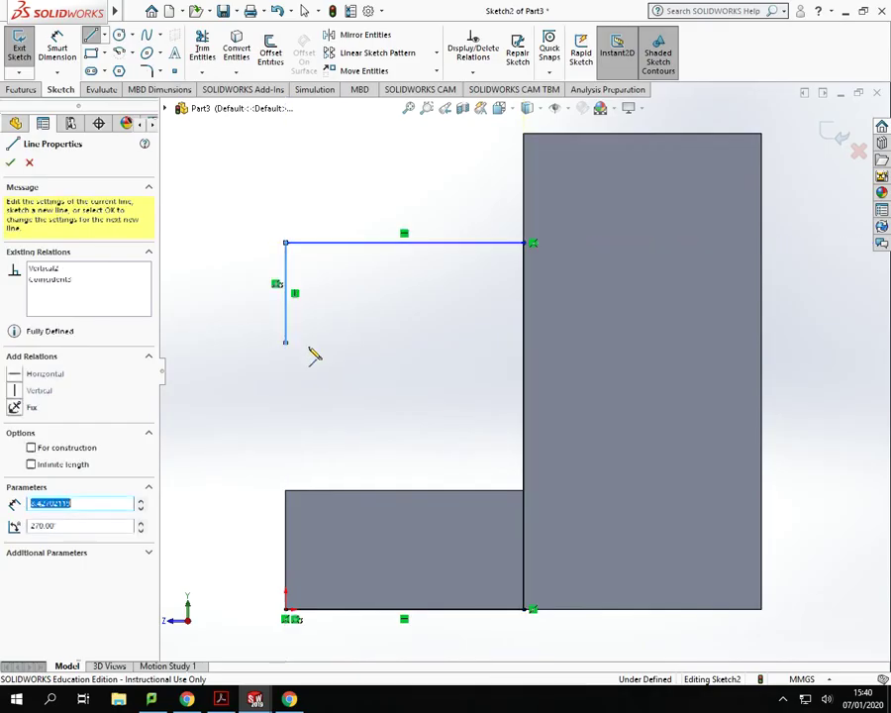
click(429, 343)
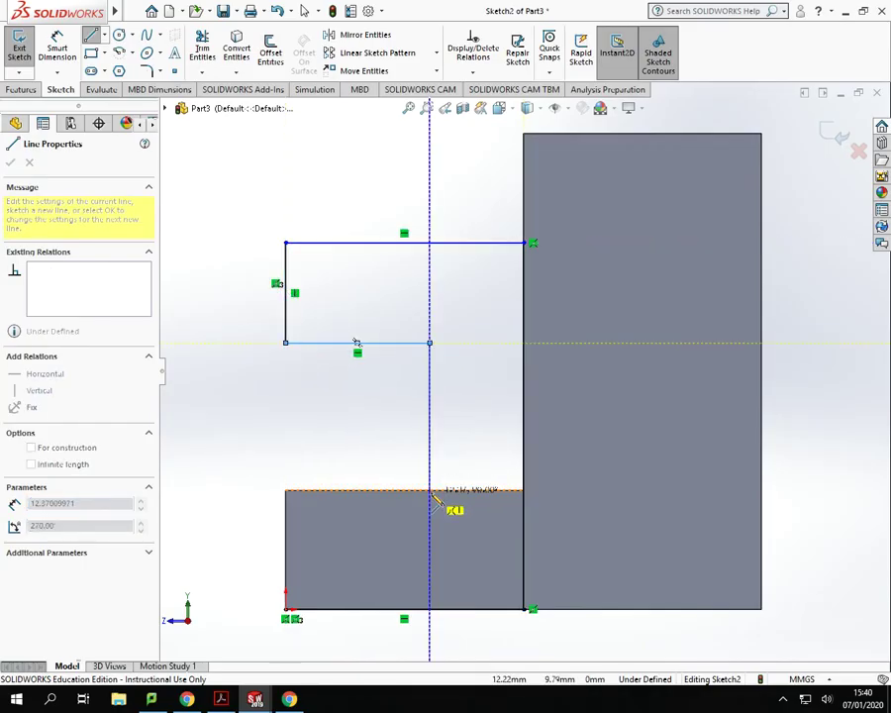
click(429, 491)
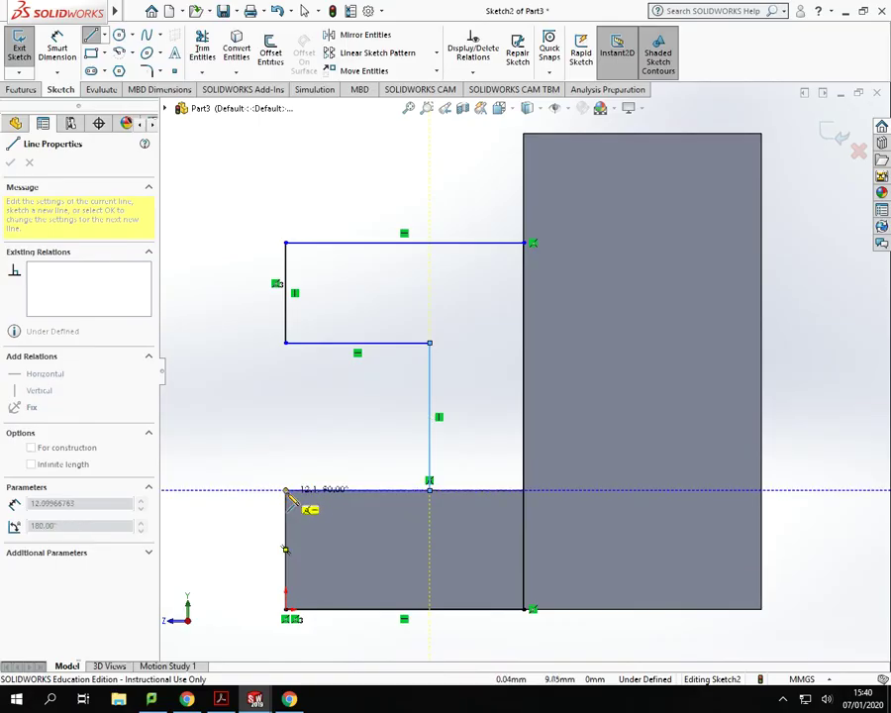
click(287, 490)
click(286, 609)
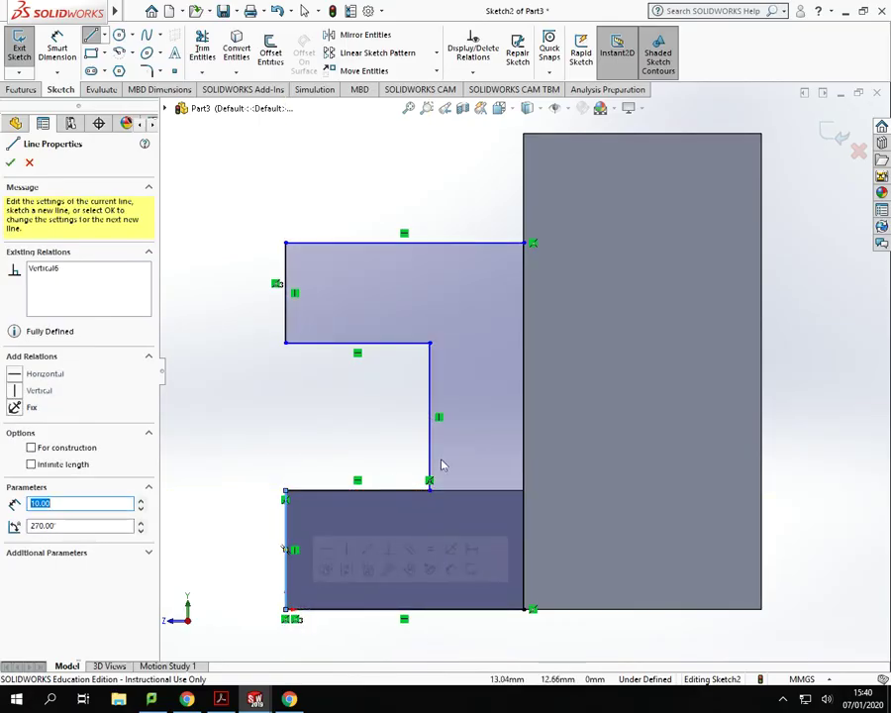
key(Escape)
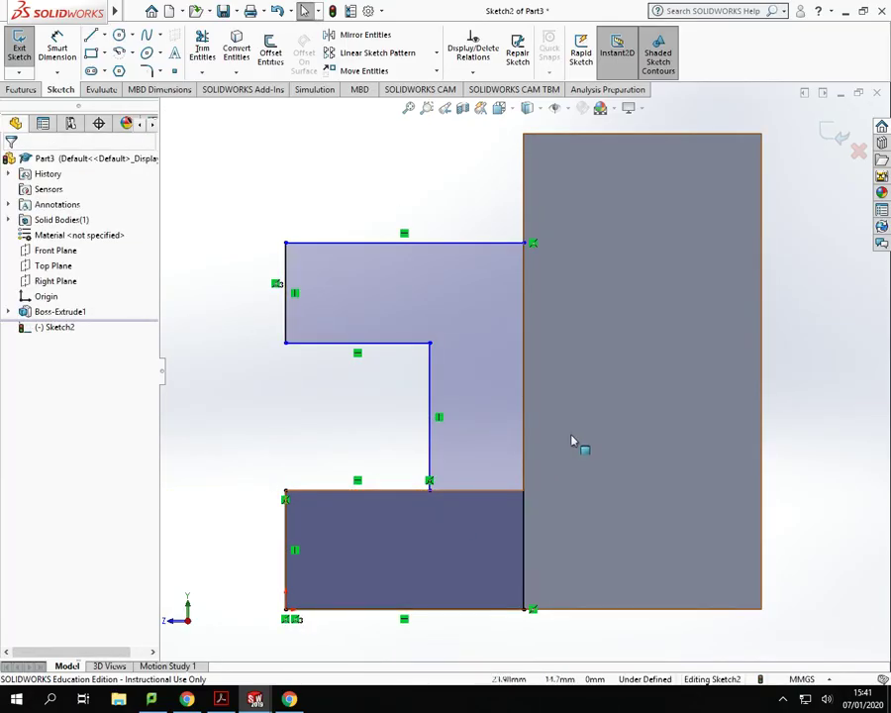
Dimension the C outline's outer height to 30 mm and the gap between arms to 10 mm
middle_drag(577, 441, 582, 441)
click(56, 50)
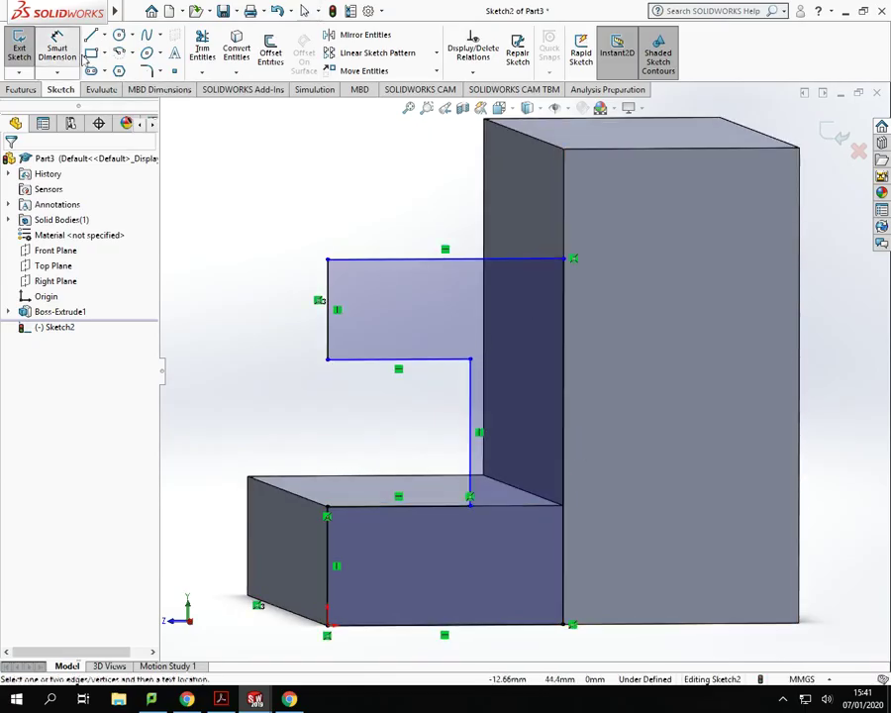
click(595, 395)
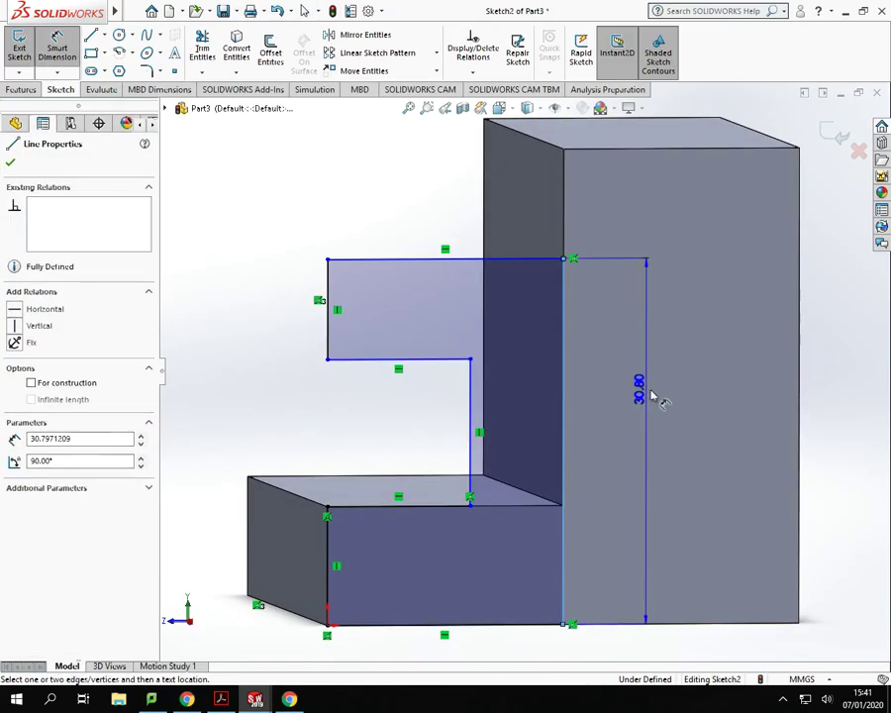
click(665, 398)
text(30)
key(Return)
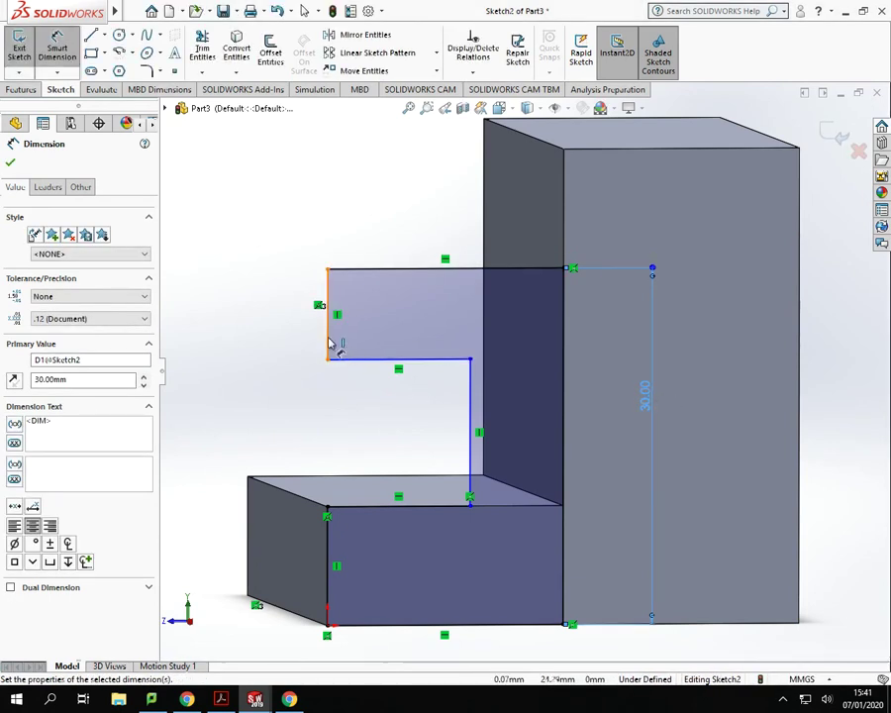
click(467, 428)
click(260, 424)
text(10)
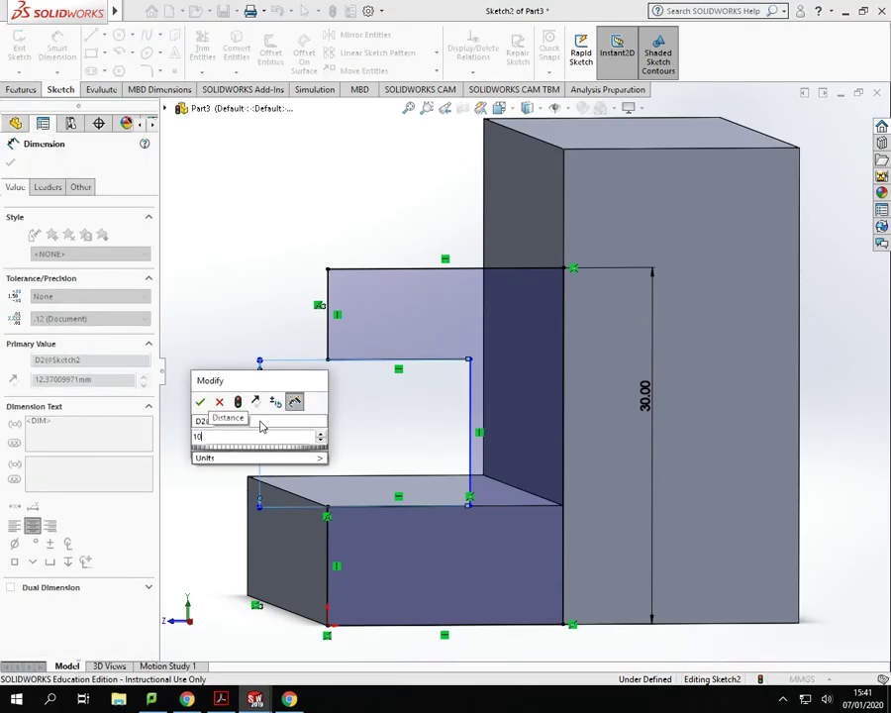
key(Return)
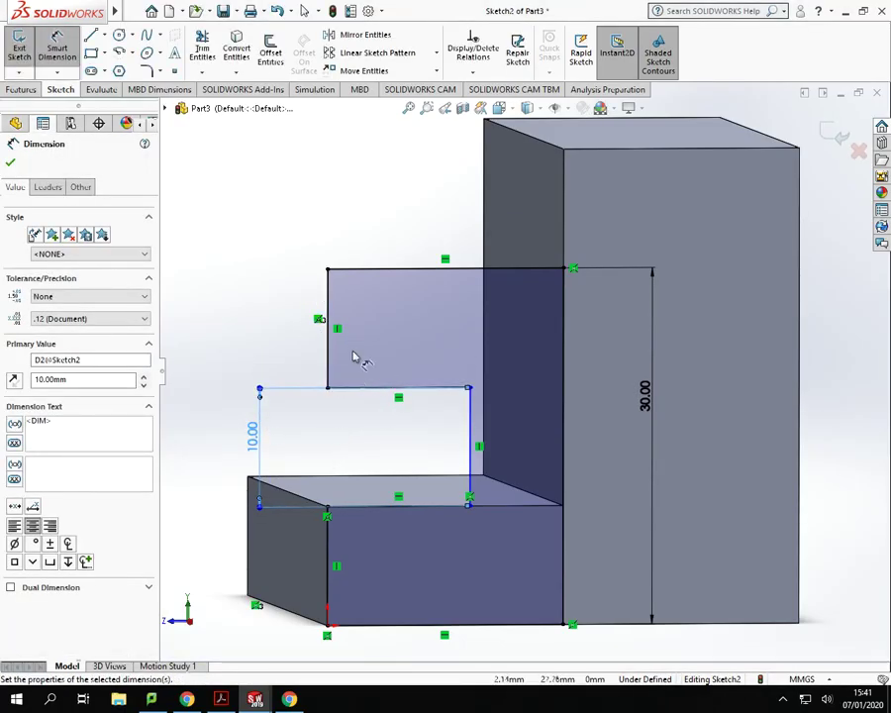
key(Escape)
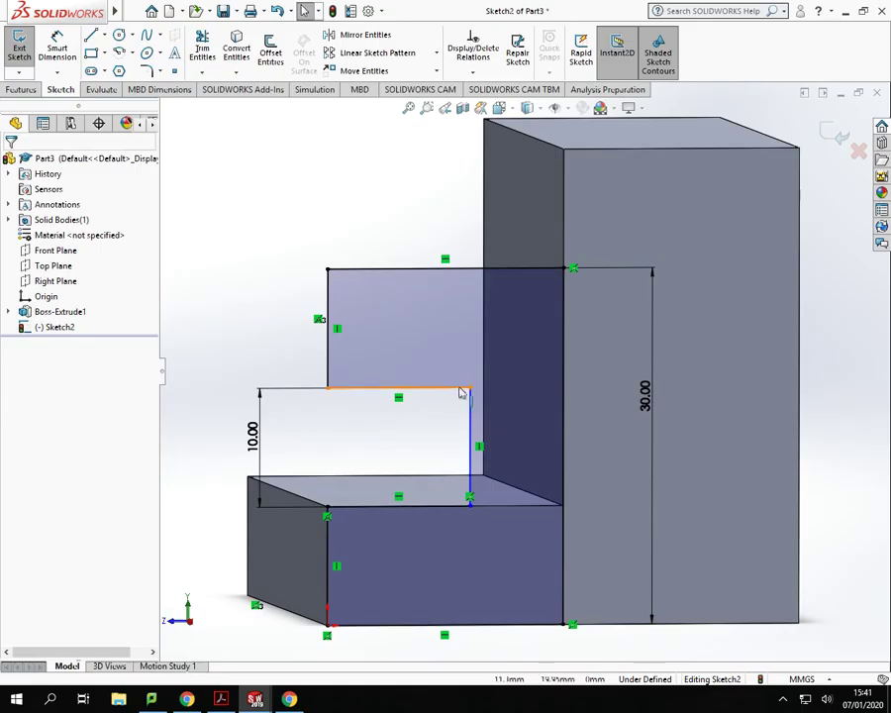
Dimension the top arm's length to 10 mm, fully defining Sketch2
click(436, 387)
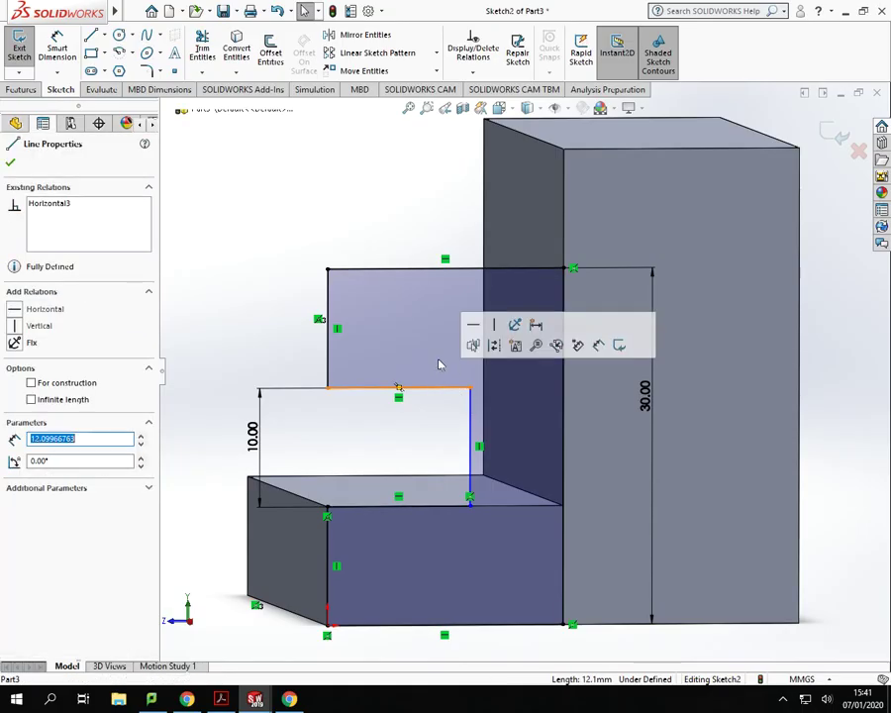
click(59, 54)
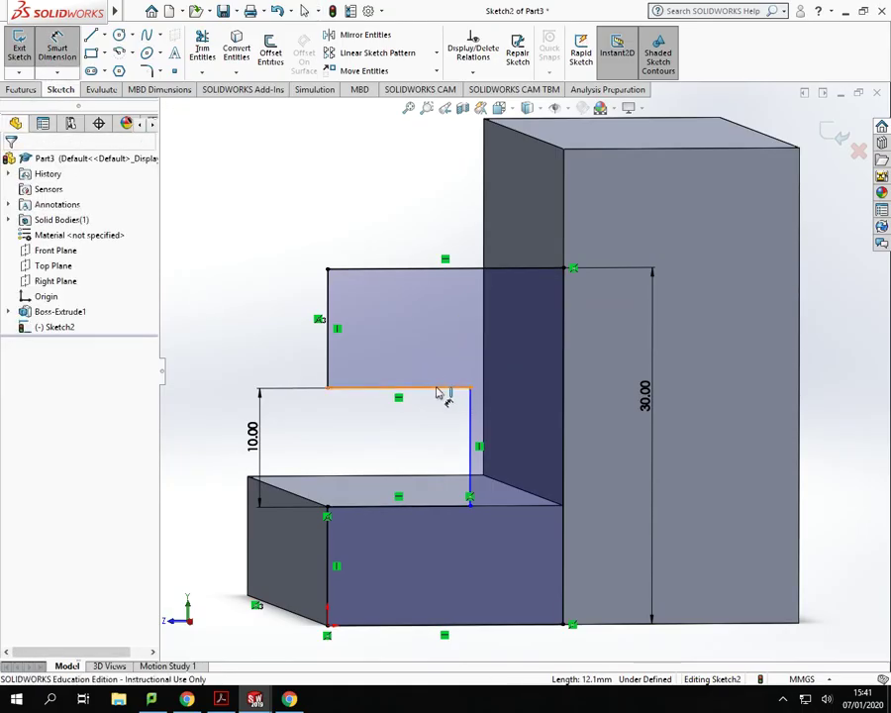
click(447, 387)
click(433, 319)
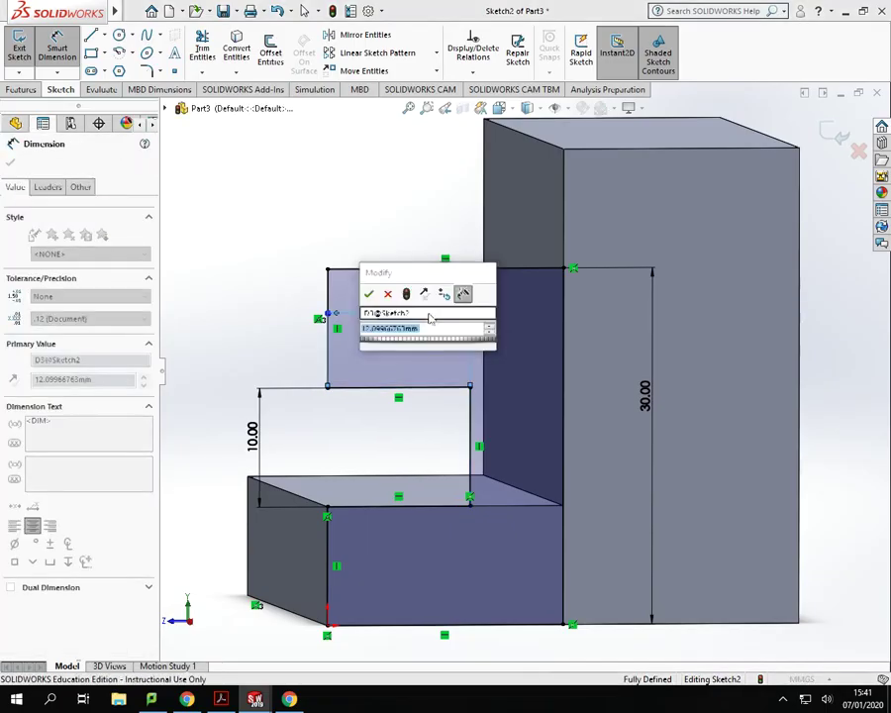
key(Return)
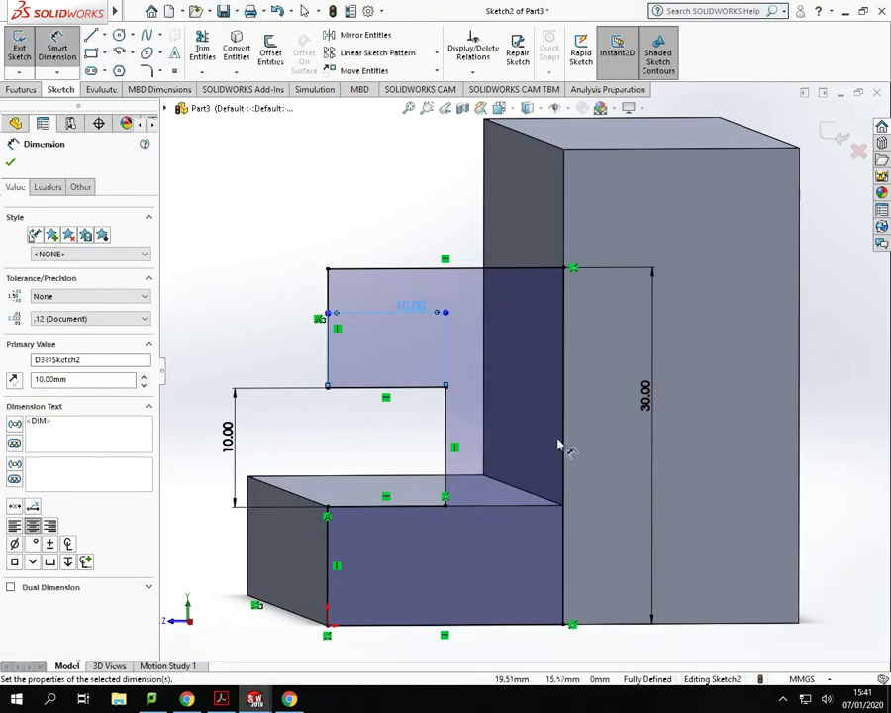
key(Escape)
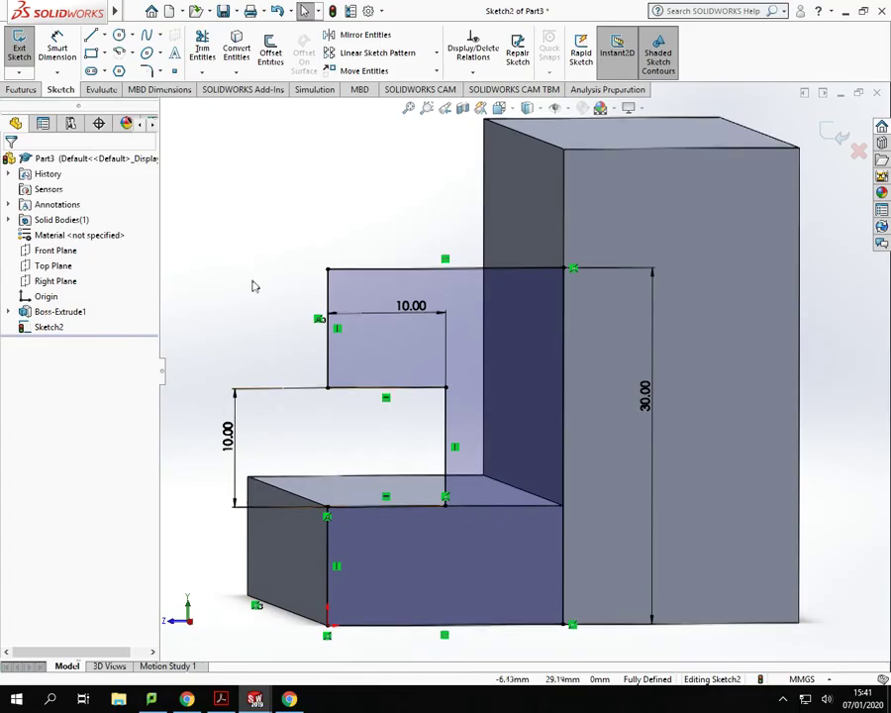
scroll(253, 285, up, 3)
middle_drag(255, 286, 569, 561)
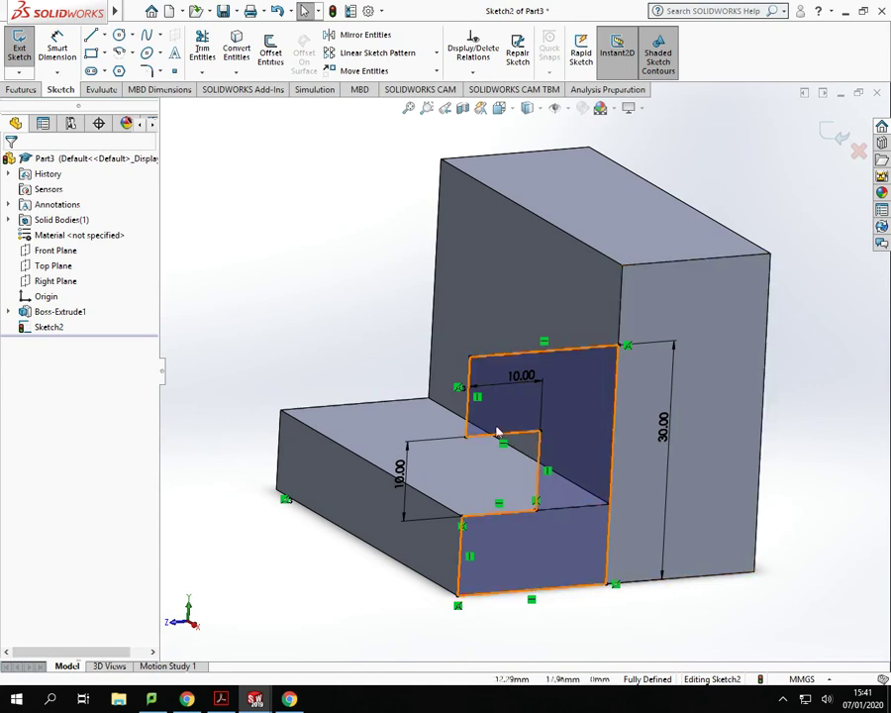
Extrude the C-shaped sketch Mid Plane to 20 mm, creating Boss-Extrude2 on the block
click(22, 90)
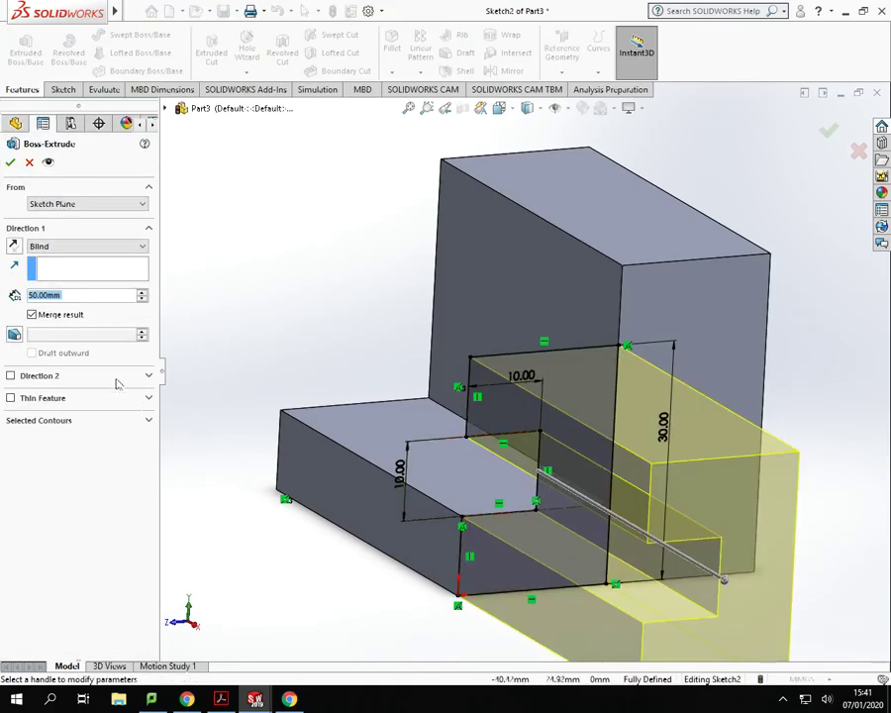
middle_drag(473, 475, 492, 419)
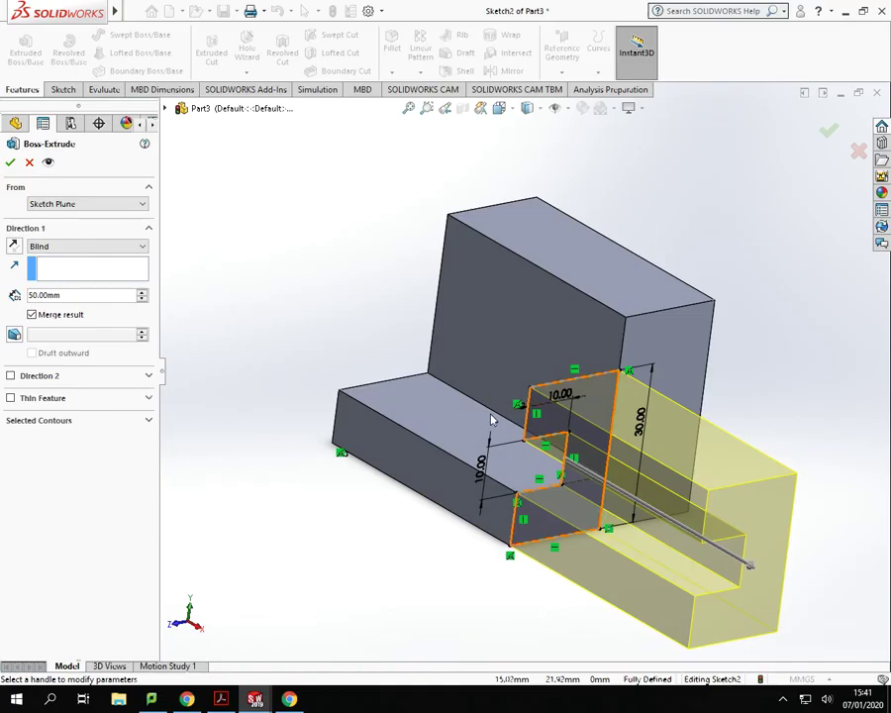
click(76, 247)
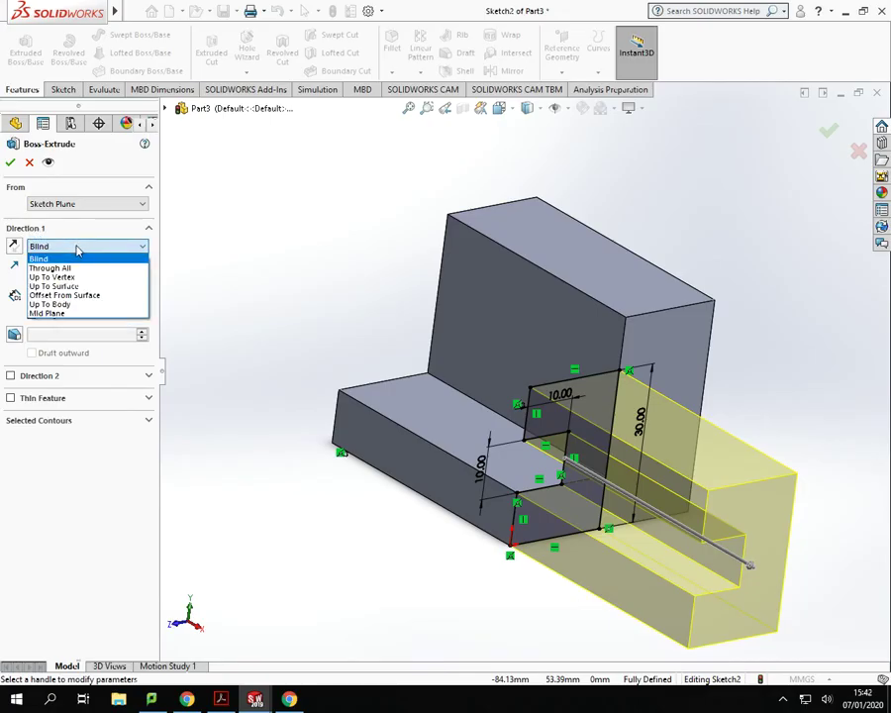
click(59, 313)
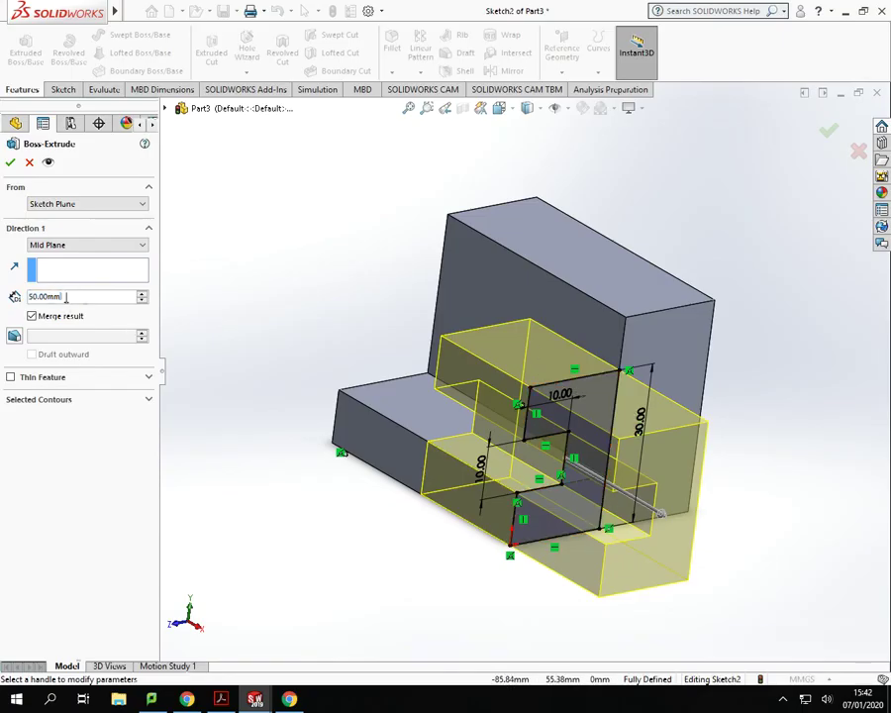
text(20)
key(Return)
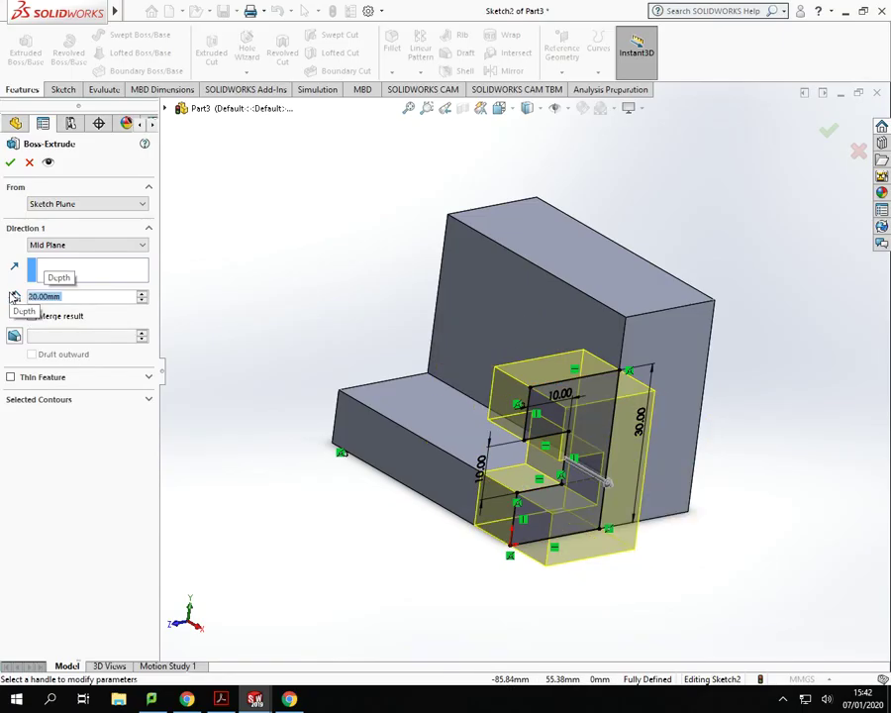
middle_drag(351, 454, 398, 495)
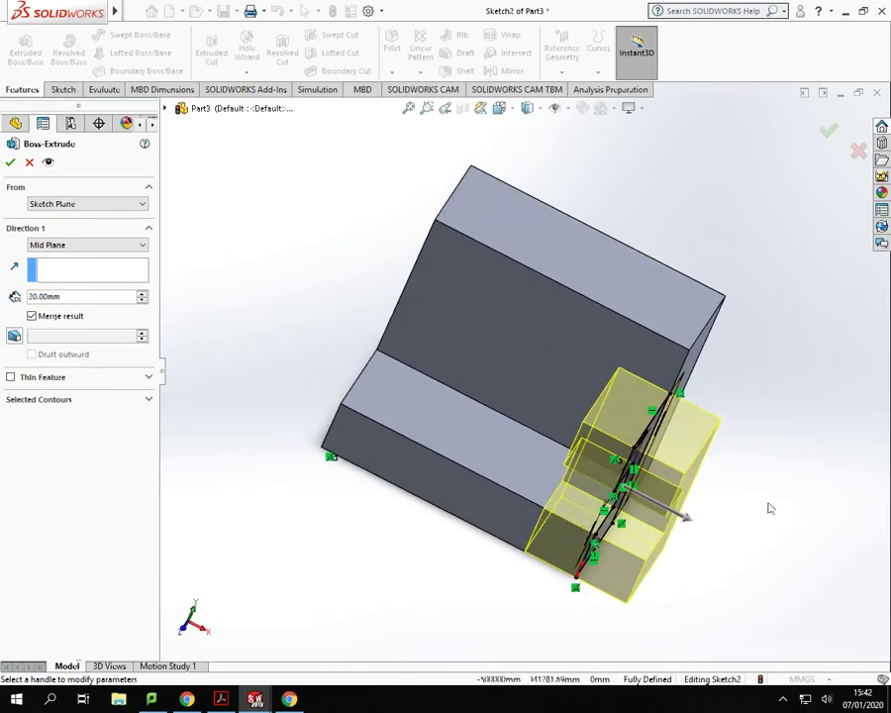
middle_drag(768, 507, 513, 347)
middle_drag(742, 489, 722, 543)
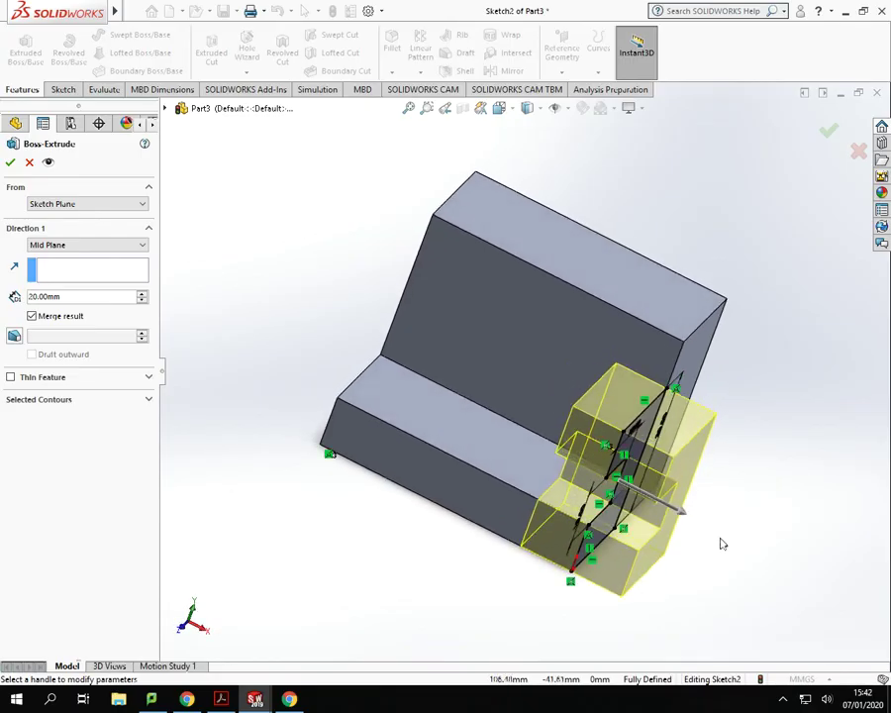
click(10, 164)
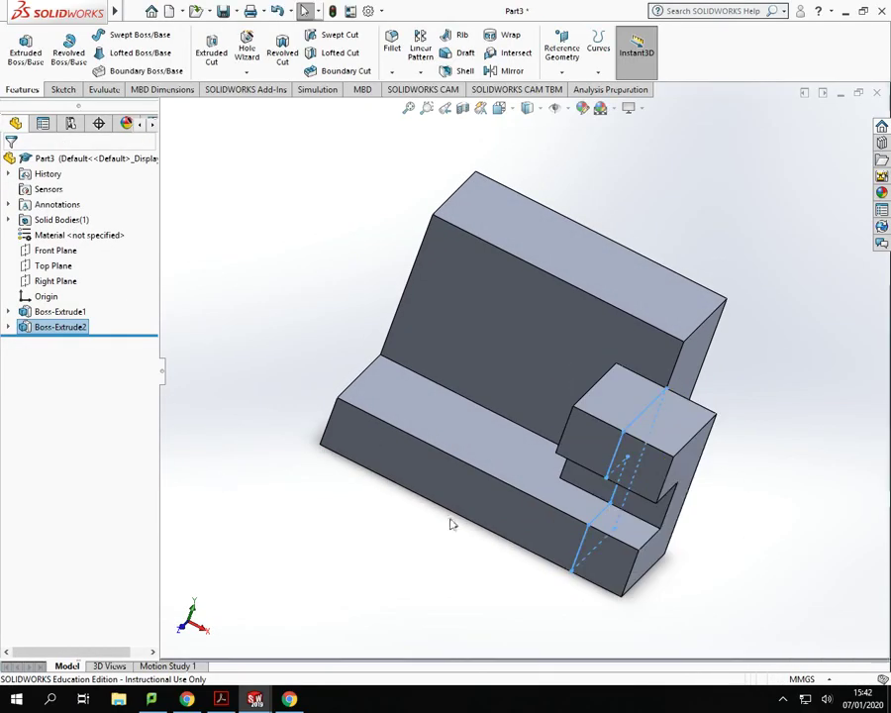
Set the L-shaped block with its C-shaped boss to the standard isometric view (Ctrl+7)
middle_drag(805, 558, 761, 513)
click(540, 109)
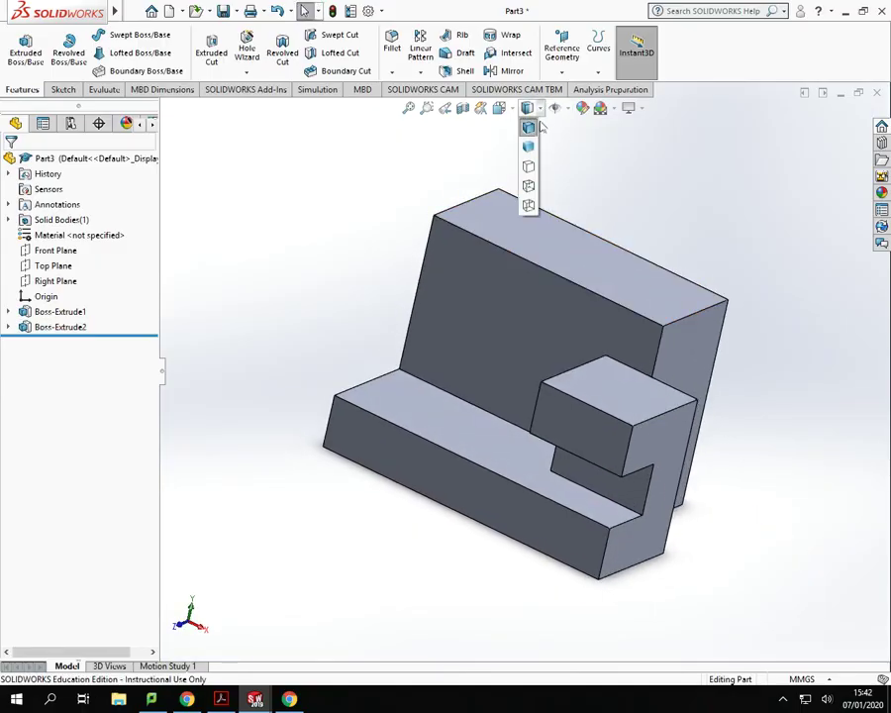
click(528, 127)
key(space)
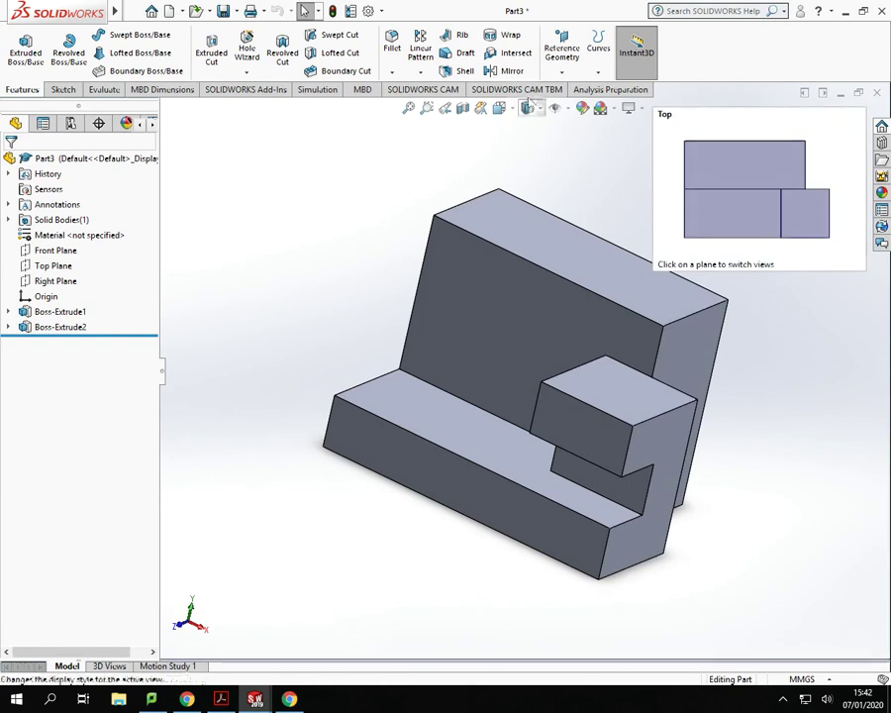
key(space)
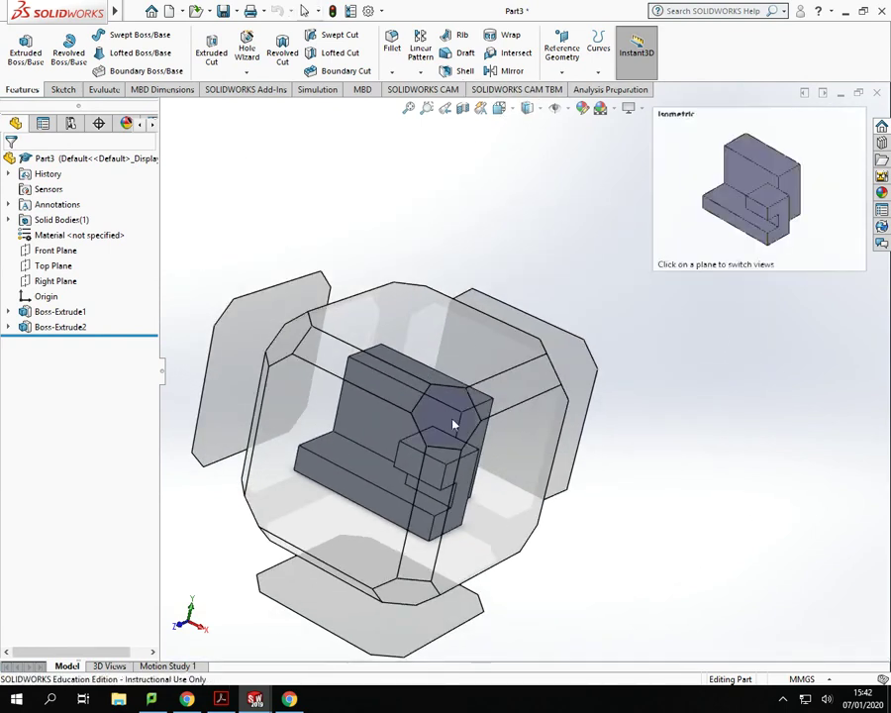
key(Escape)
key(ctrl+7)
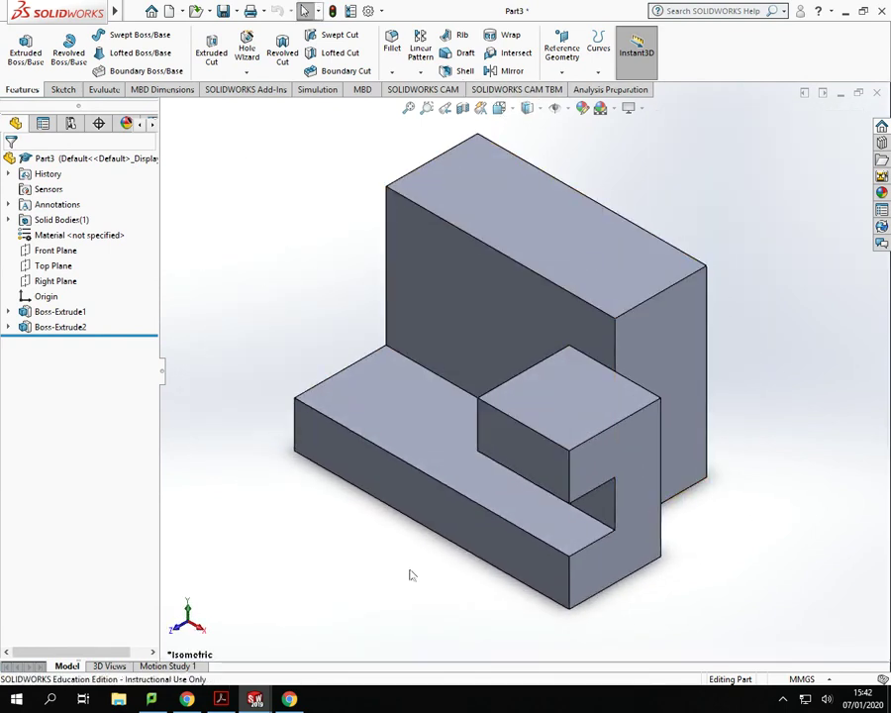